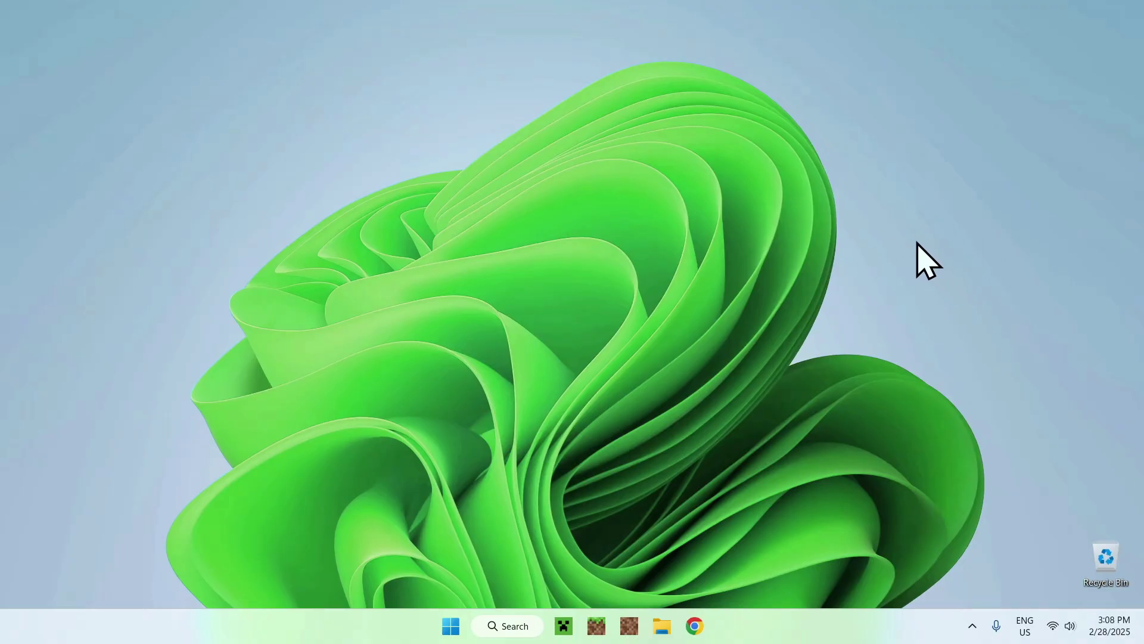
# Open Chrome, search Google for "Modrinth" and open the modrinth.com site
pyautogui.click(696, 625)
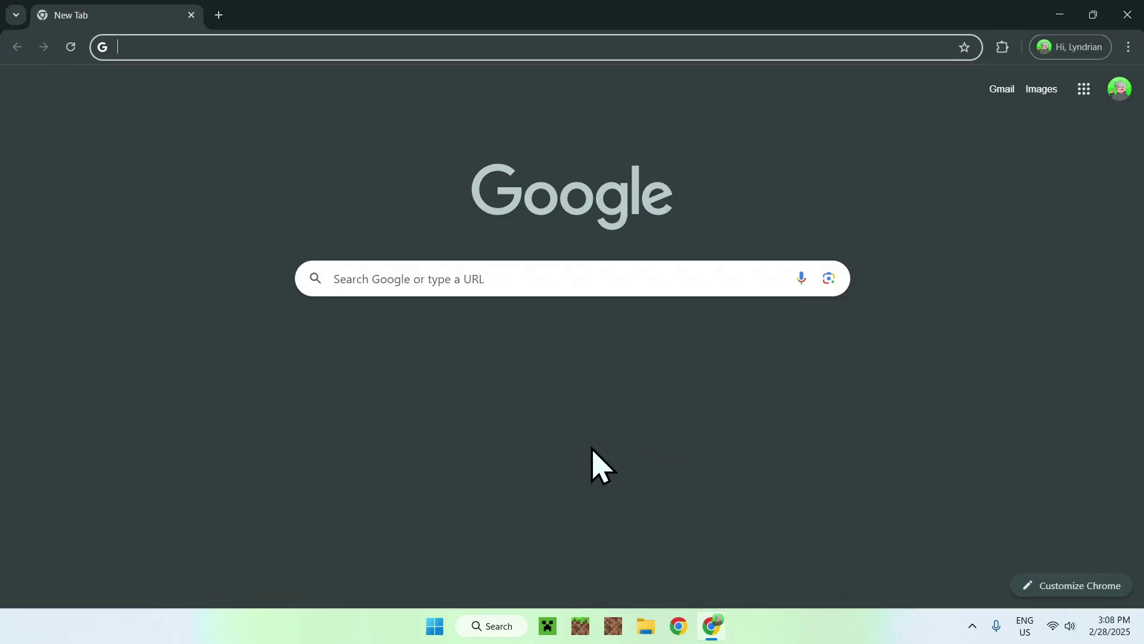
pyautogui.click(505, 280)
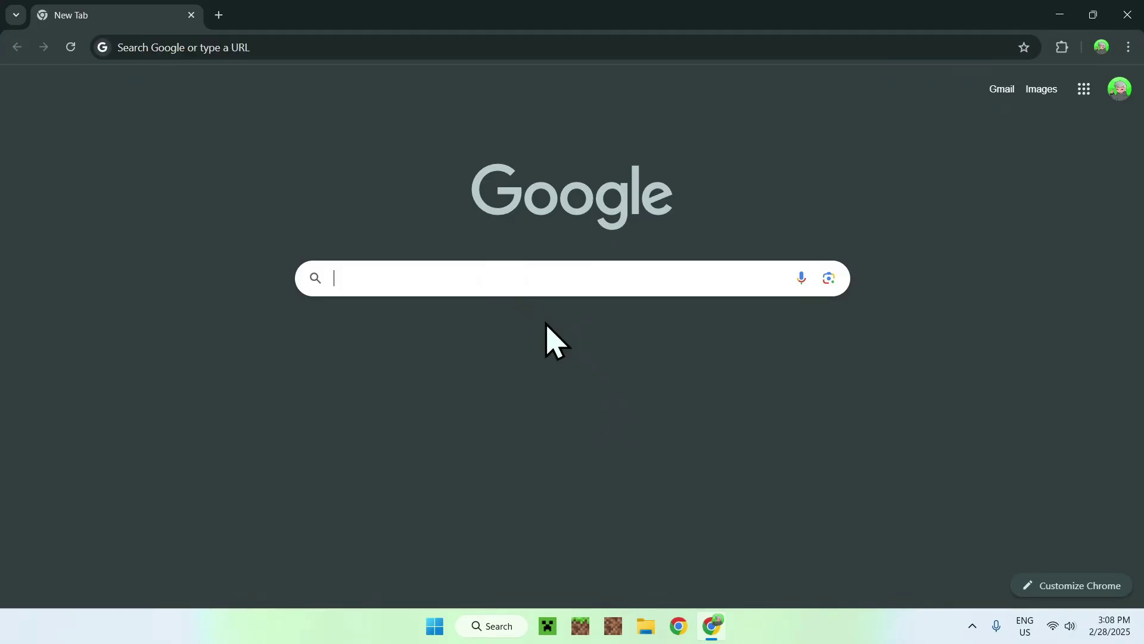
pyautogui.write('Modrinth')
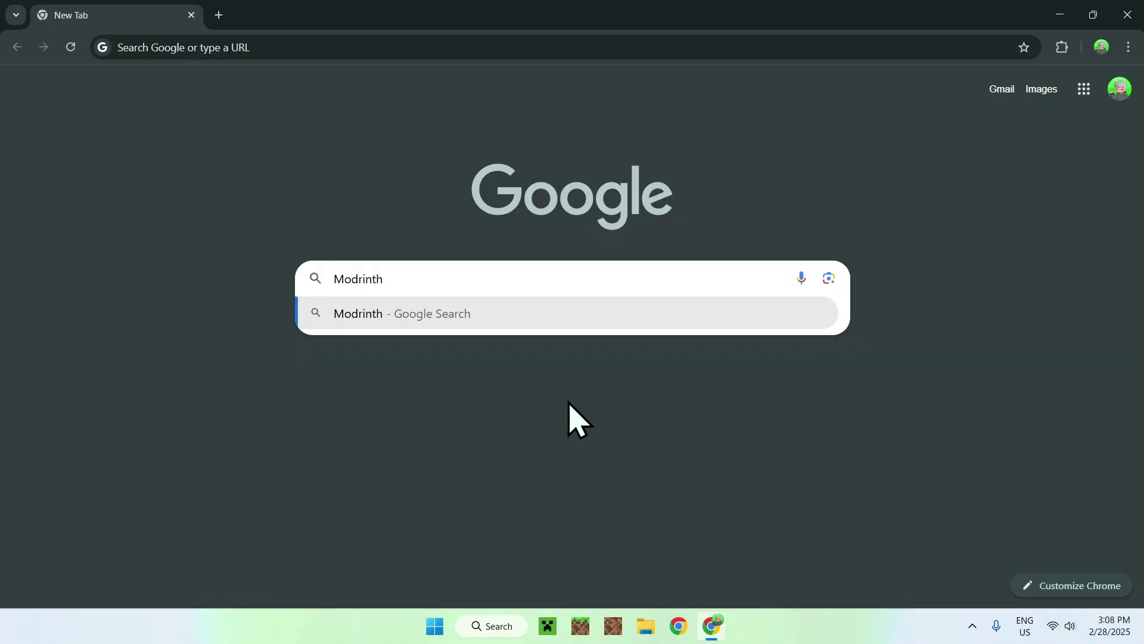
pyautogui.press('Return')
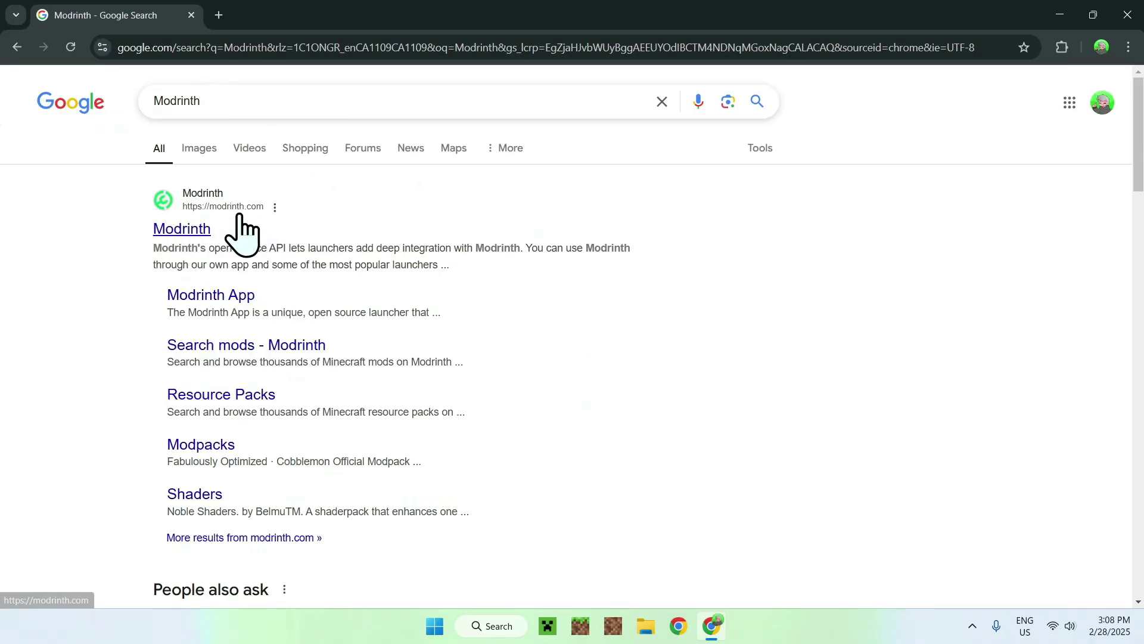
pyautogui.click(179, 233)
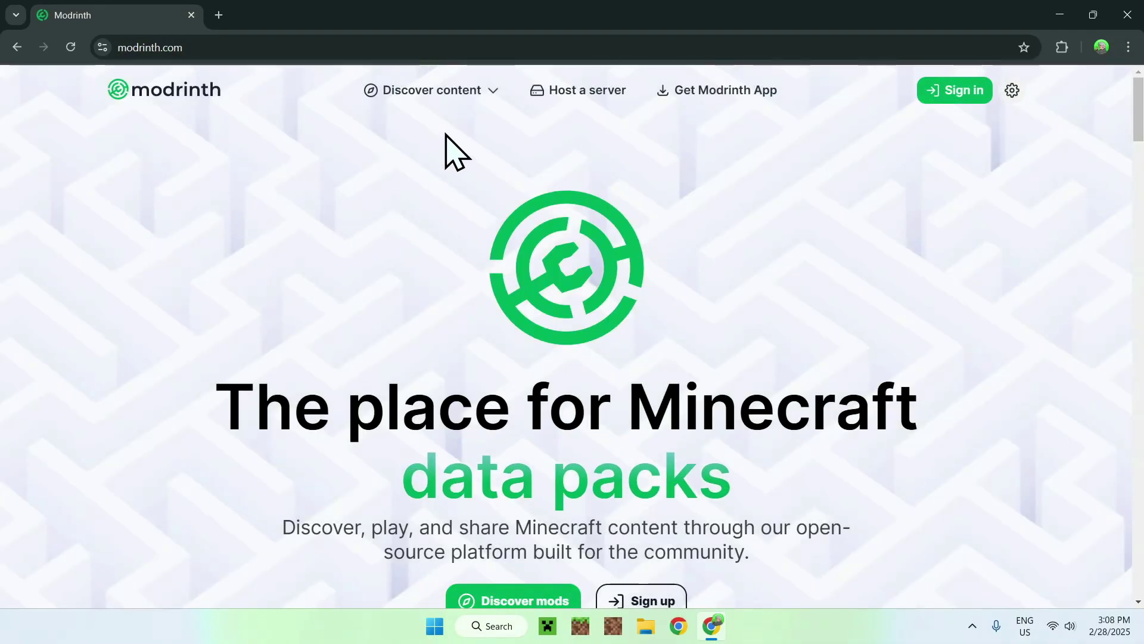
# Search Modrinth's mods for "AppleSkin" and open the AppleSkin mod page
pyautogui.moveTo(444, 97)
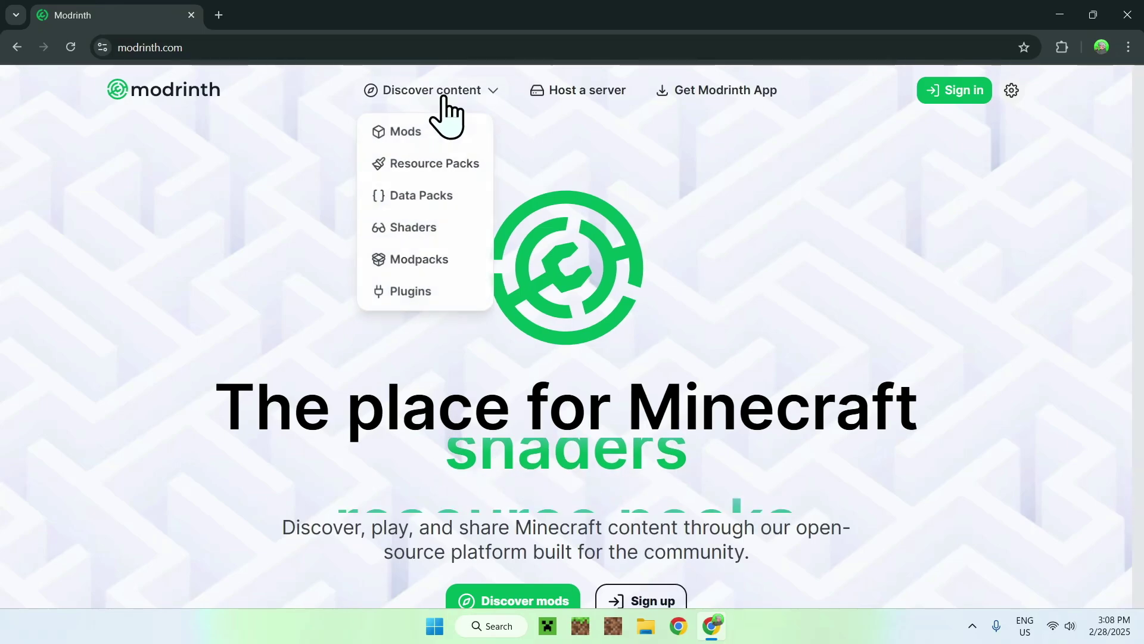
pyautogui.click(452, 127)
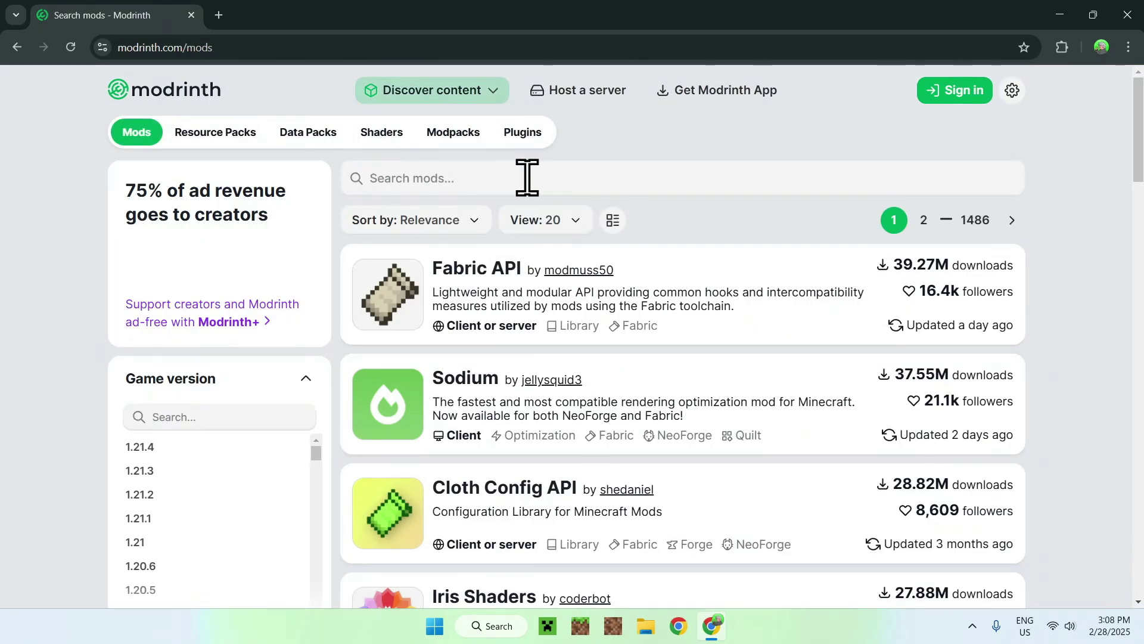
pyautogui.click(527, 177)
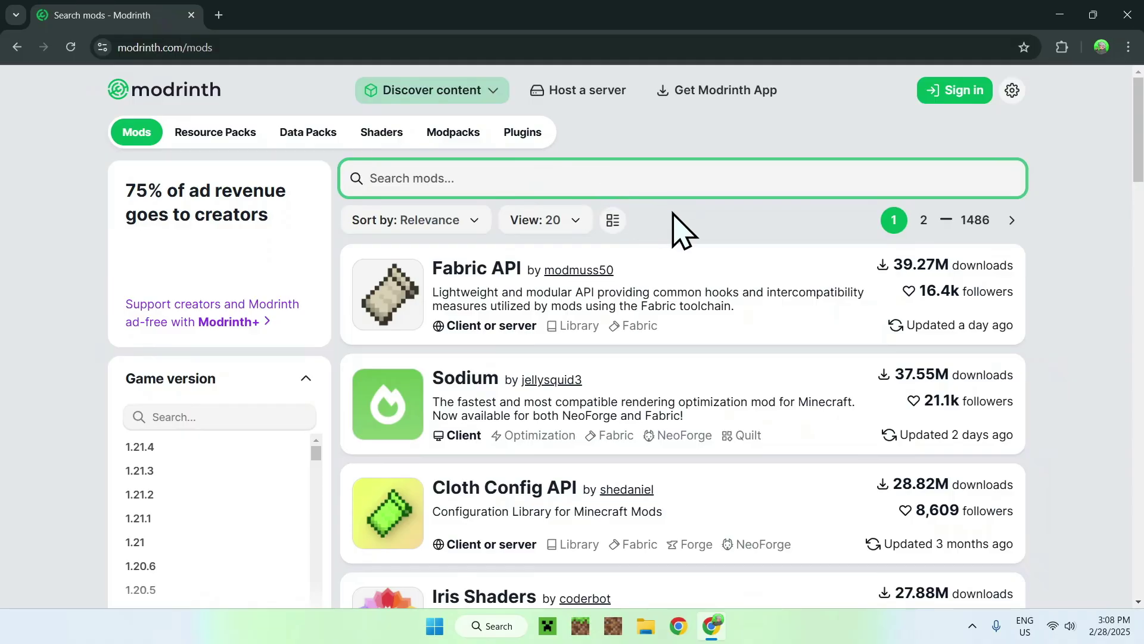
pyautogui.write('AppleSkin')
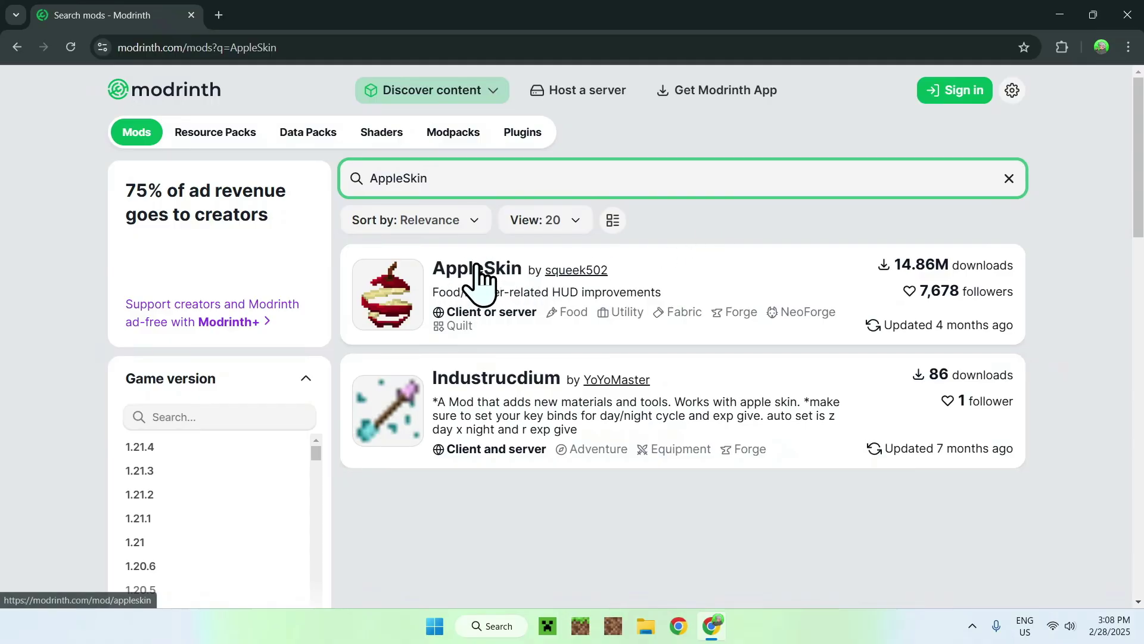
pyautogui.click(479, 273)
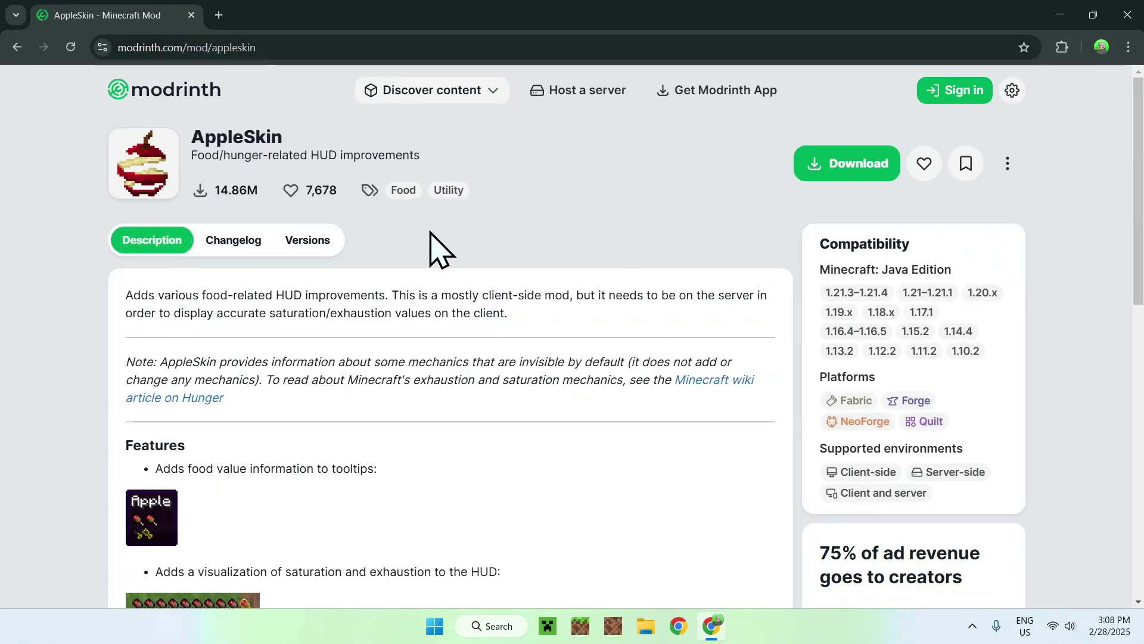
# Filter the AppleSkin versions to game version 1.21.4 and download the Fabric release 3.0.6+mc1.21.3
pyautogui.click(311, 241)
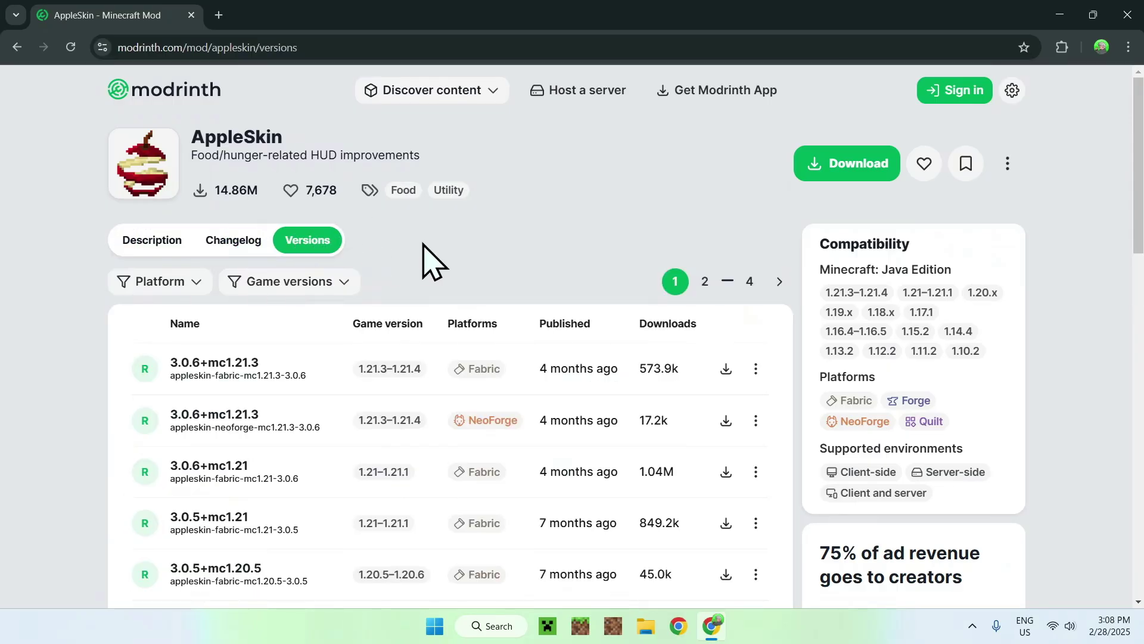
pyautogui.click(305, 284)
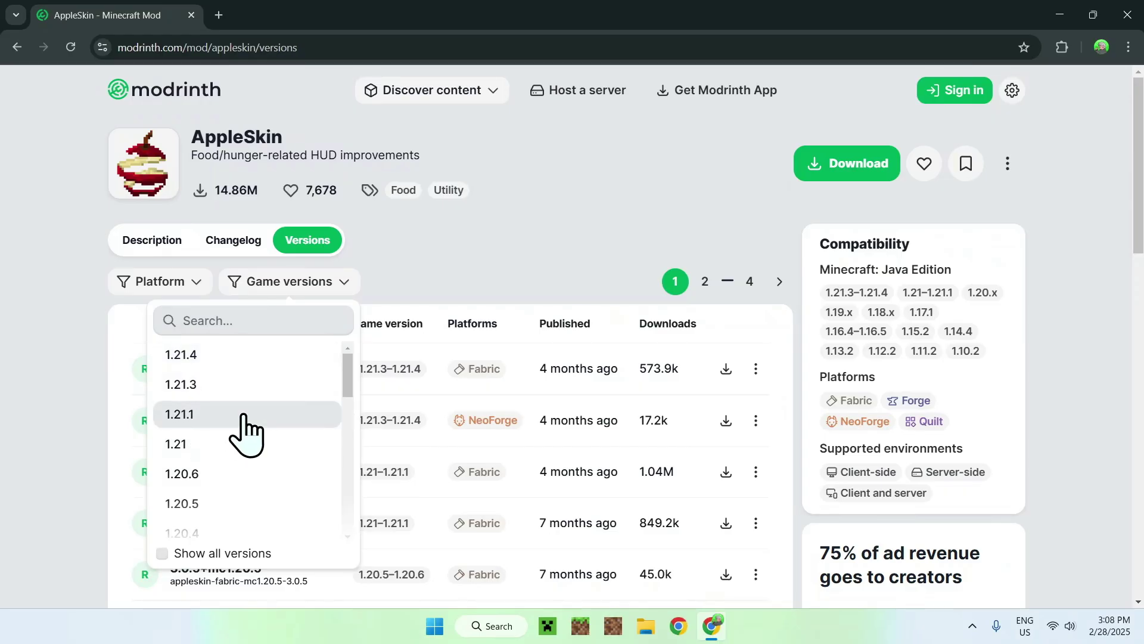
pyautogui.click(247, 357)
pyautogui.click(446, 263)
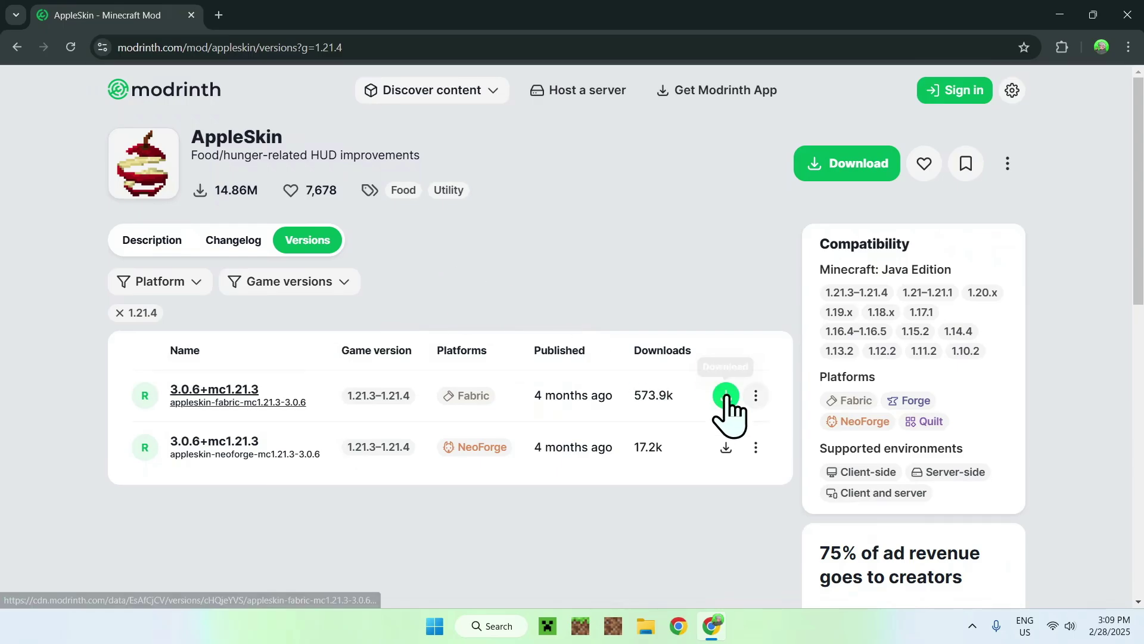
pyautogui.click(726, 396)
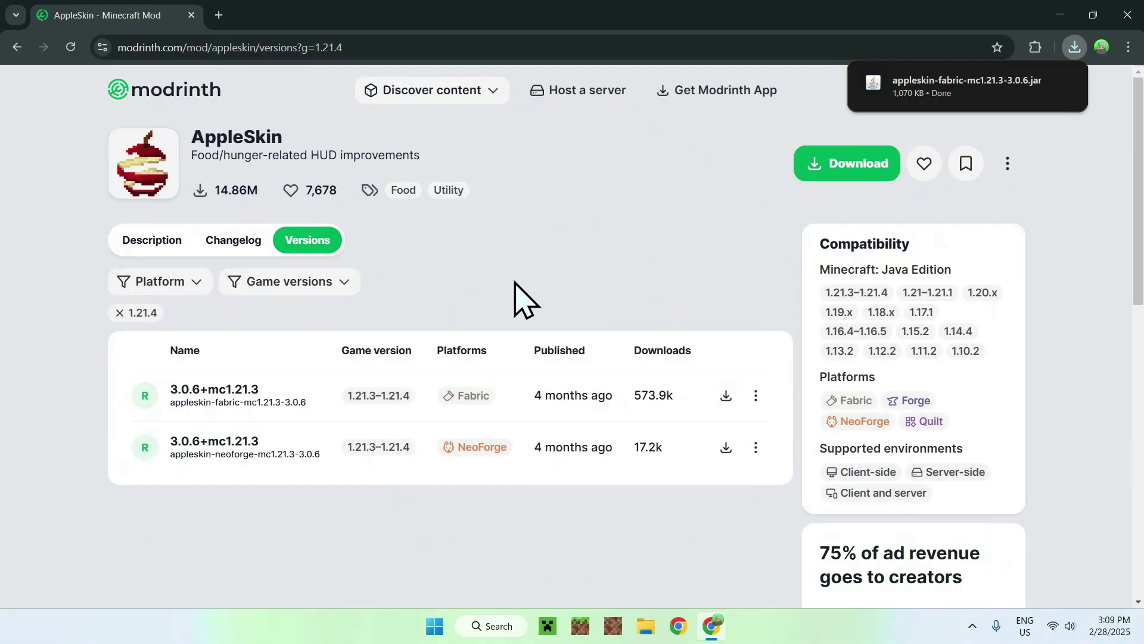
# Open the details of the AppleSkin Fabric release and go to its required Fabric API dependency
pyautogui.click(221, 402)
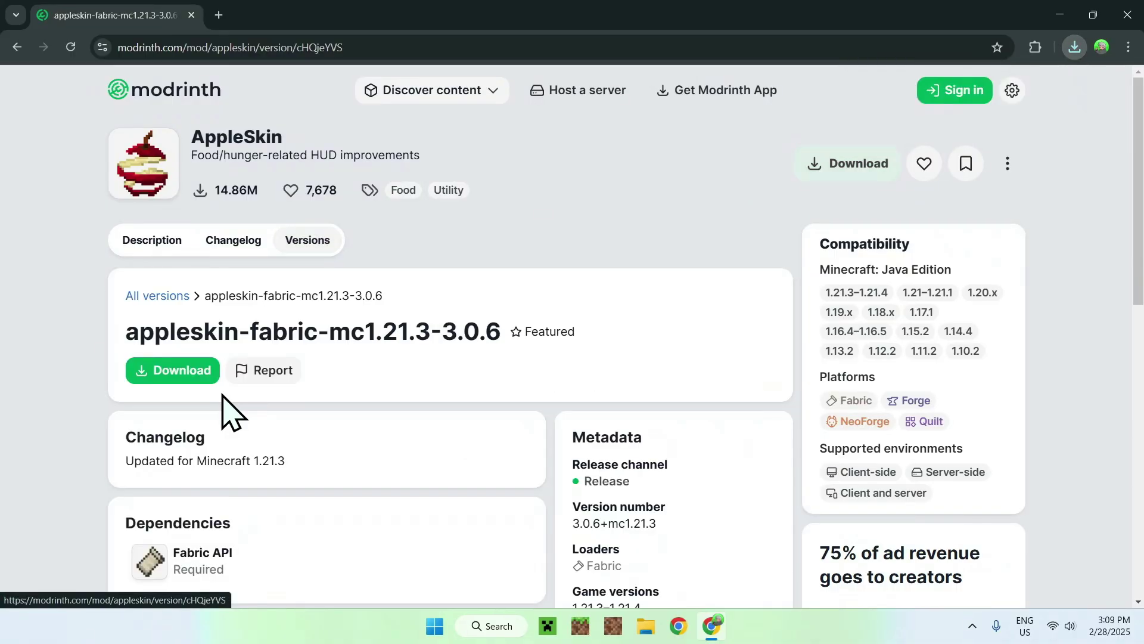
pyautogui.scroll(-2, 71, 421)
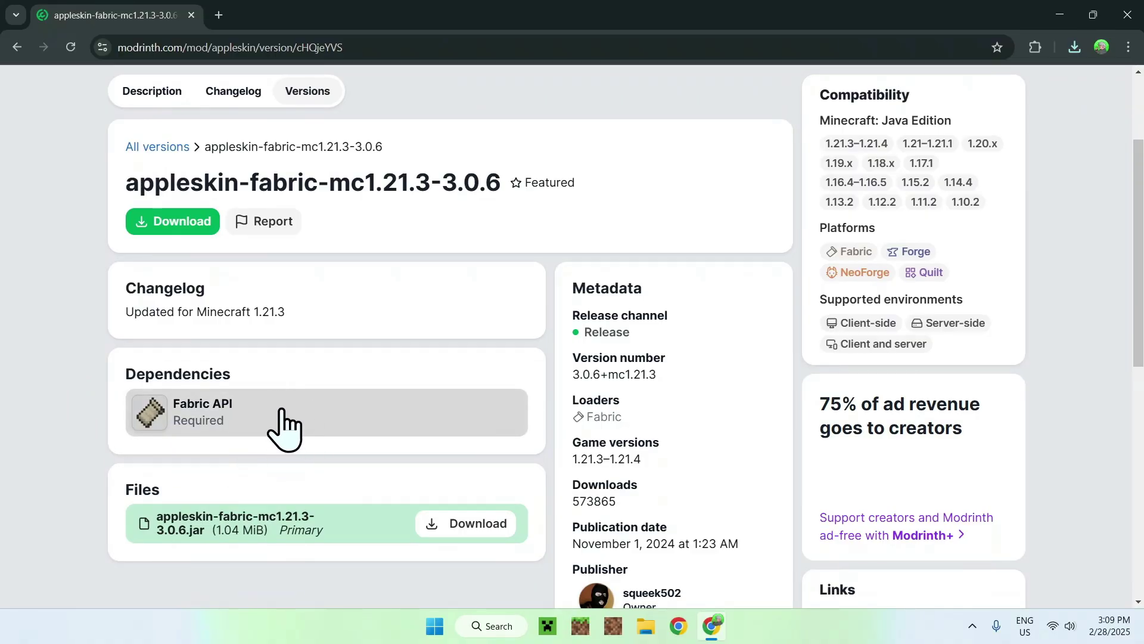
pyautogui.click(285, 426)
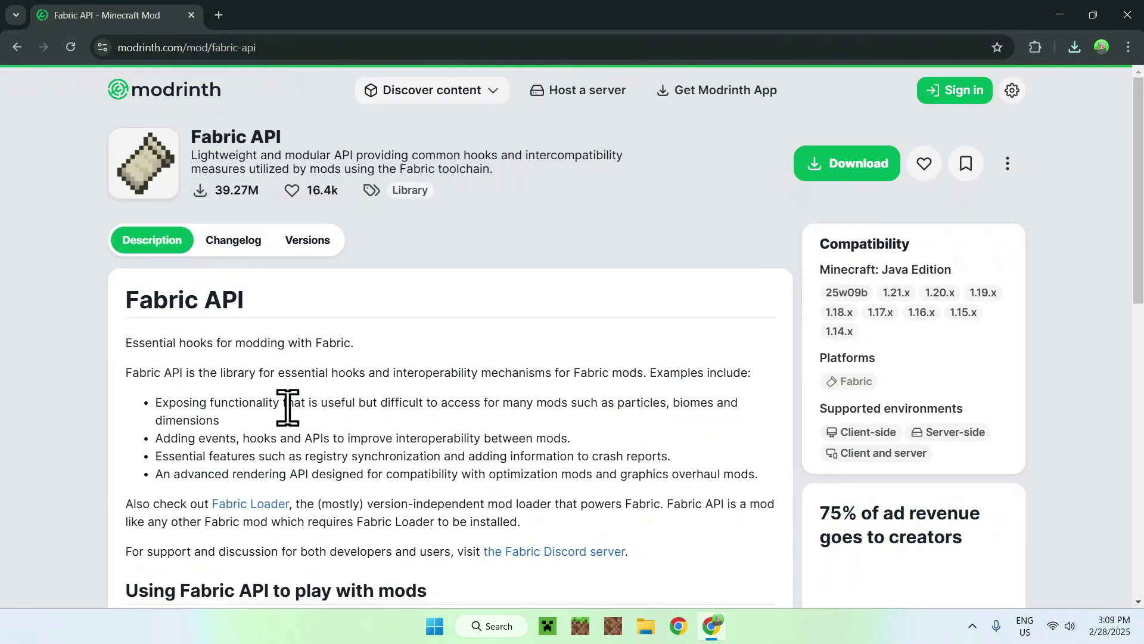
# Filter the Fabric API versions to game version 1.21.4 and download release 0.118.0+1.21.4
pyautogui.click(310, 244)
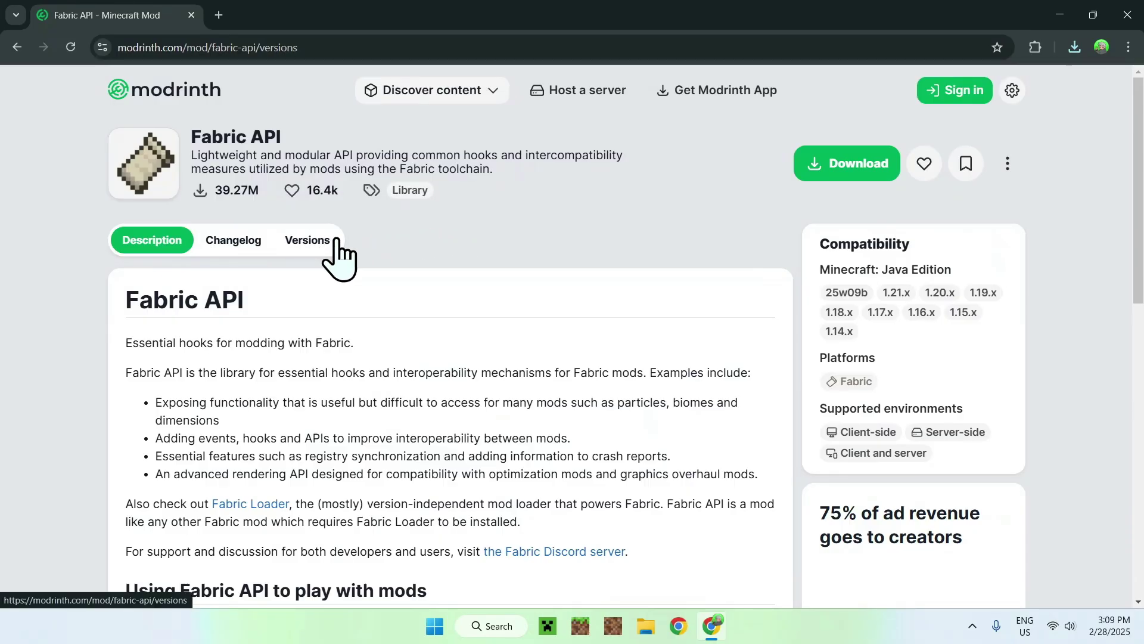
pyautogui.click(179, 285)
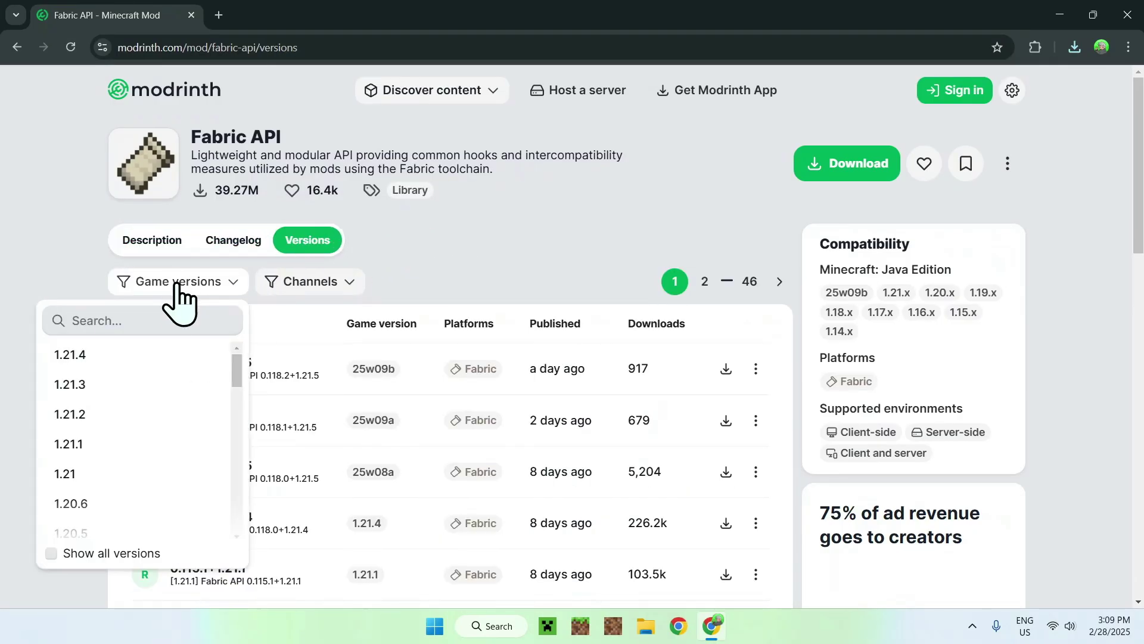
pyautogui.click(141, 357)
pyautogui.click(439, 274)
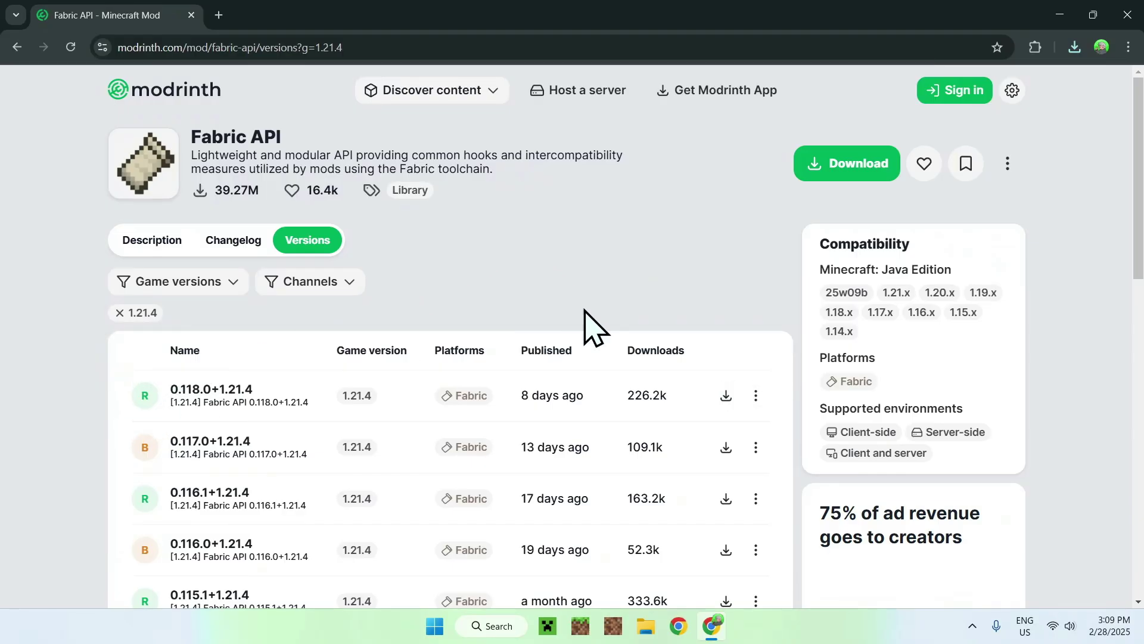
pyautogui.click(726, 396)
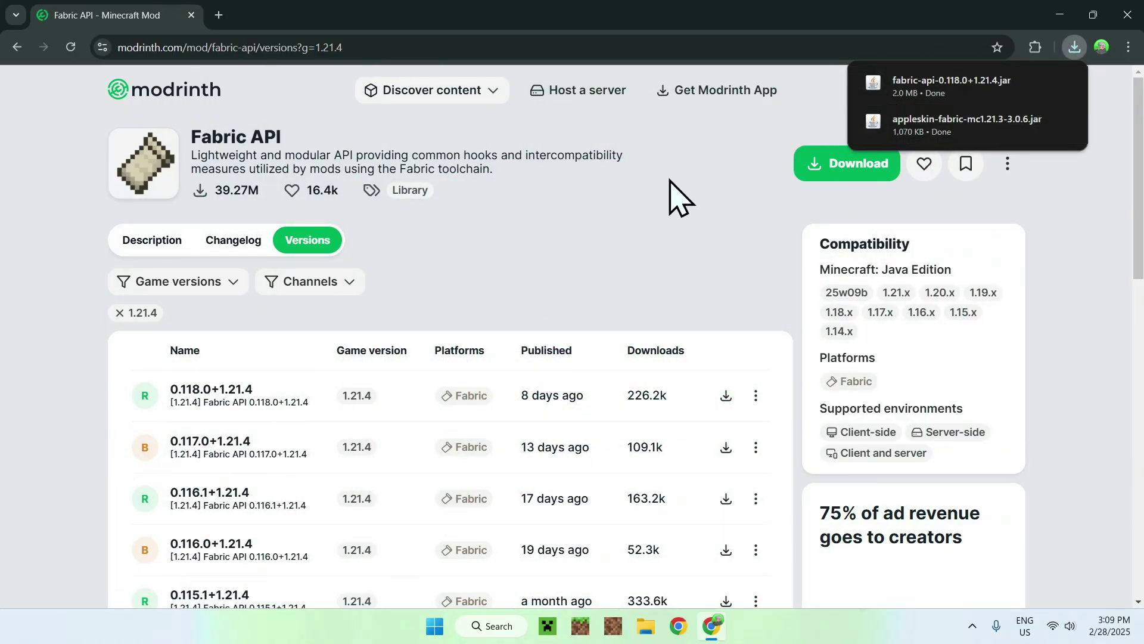
# Search Google for "Fabric Minecraft" in a new browser tab and open the official fabricmc.net site
pyautogui.click(220, 16)
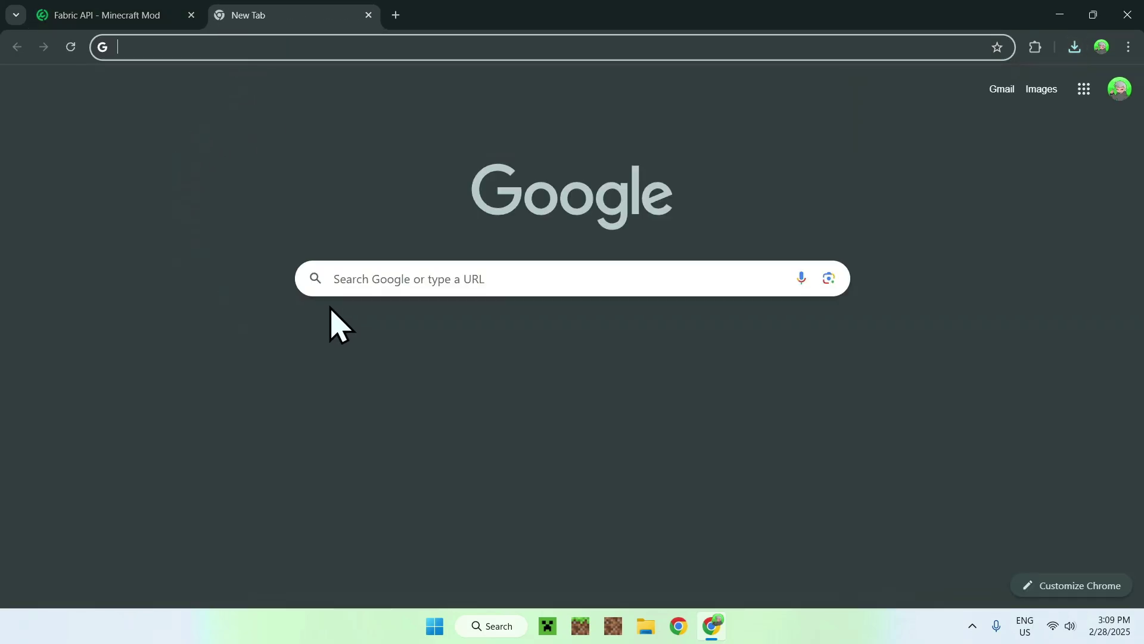
pyautogui.click(343, 278)
pyautogui.write('Fa')
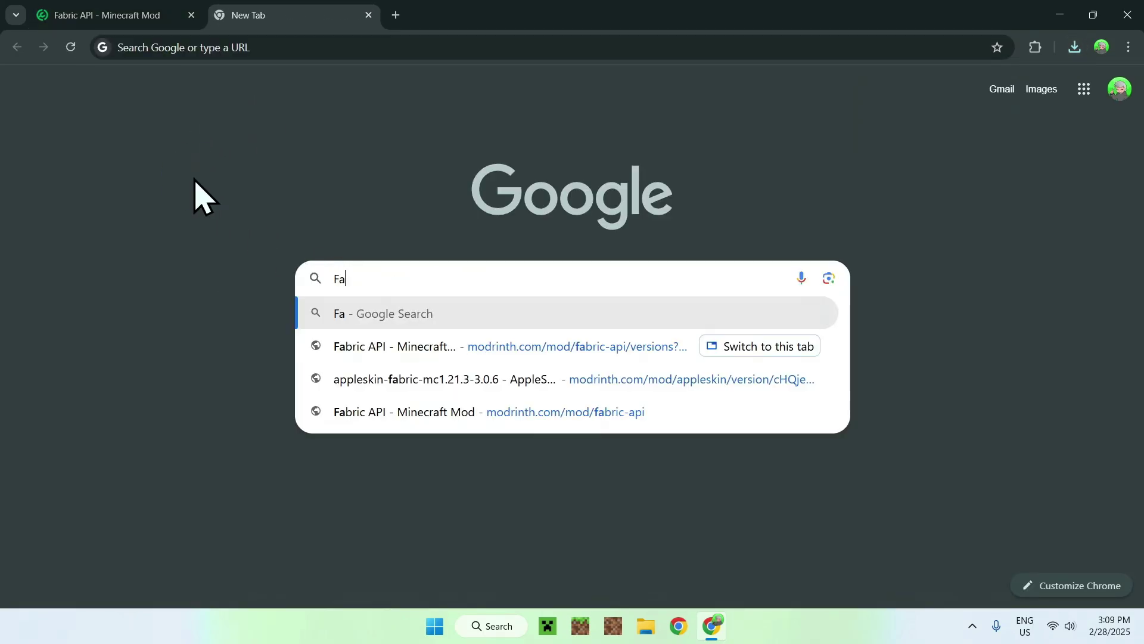
pyautogui.write('bric Minecraft')
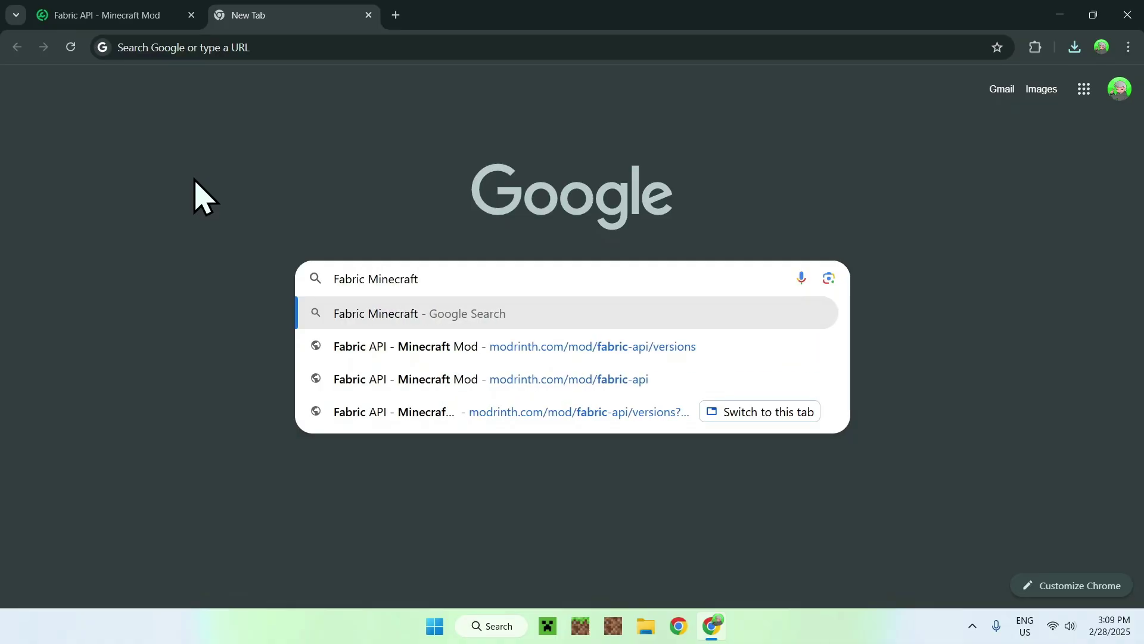
pyautogui.press('Return')
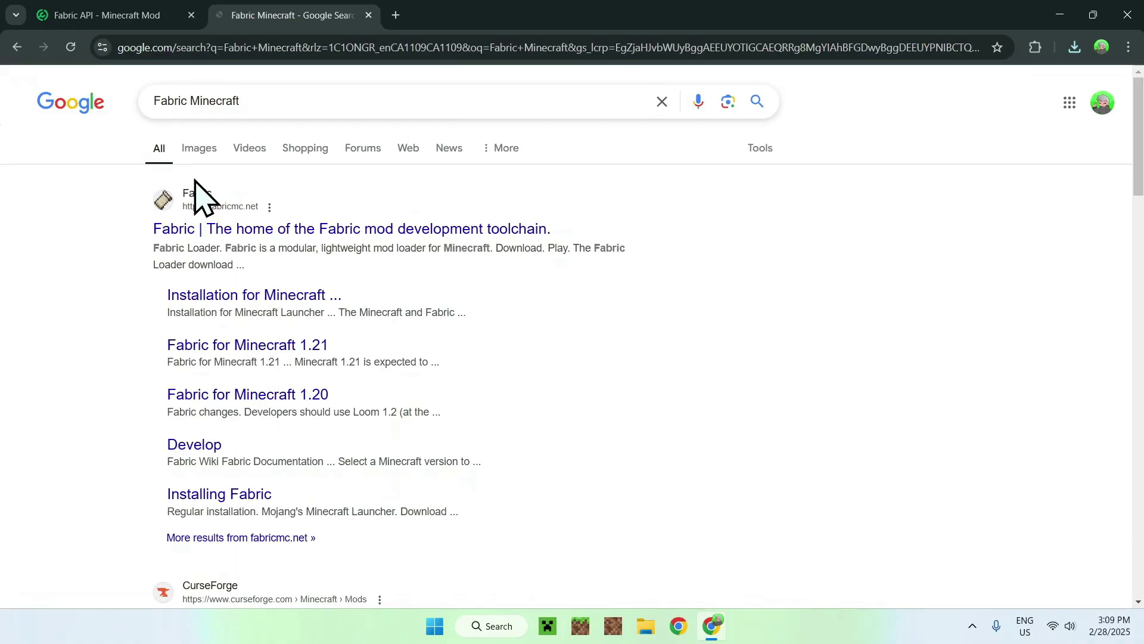
pyautogui.click(205, 232)
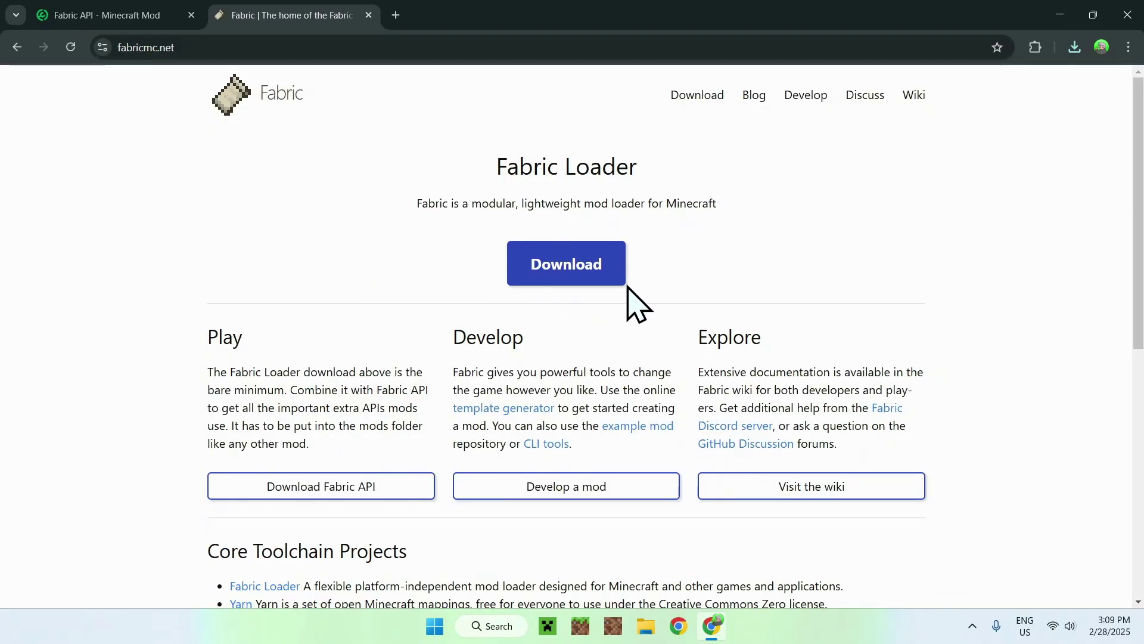
# Download the Fabric Loader installer for Windows and close the browser
pyautogui.click(547, 275)
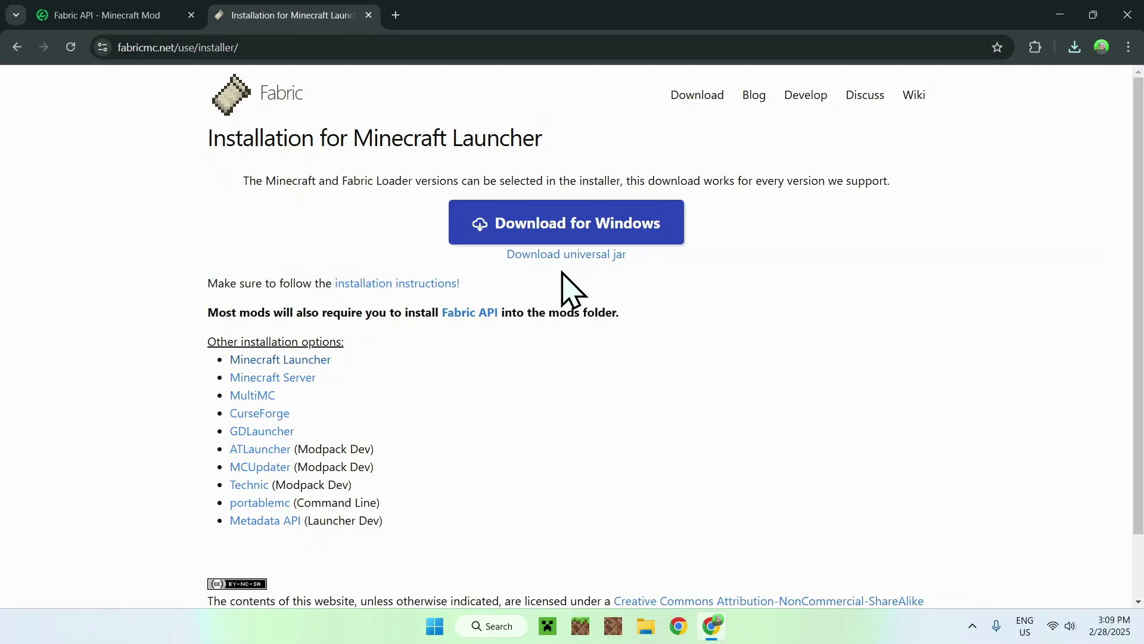
pyautogui.click(572, 230)
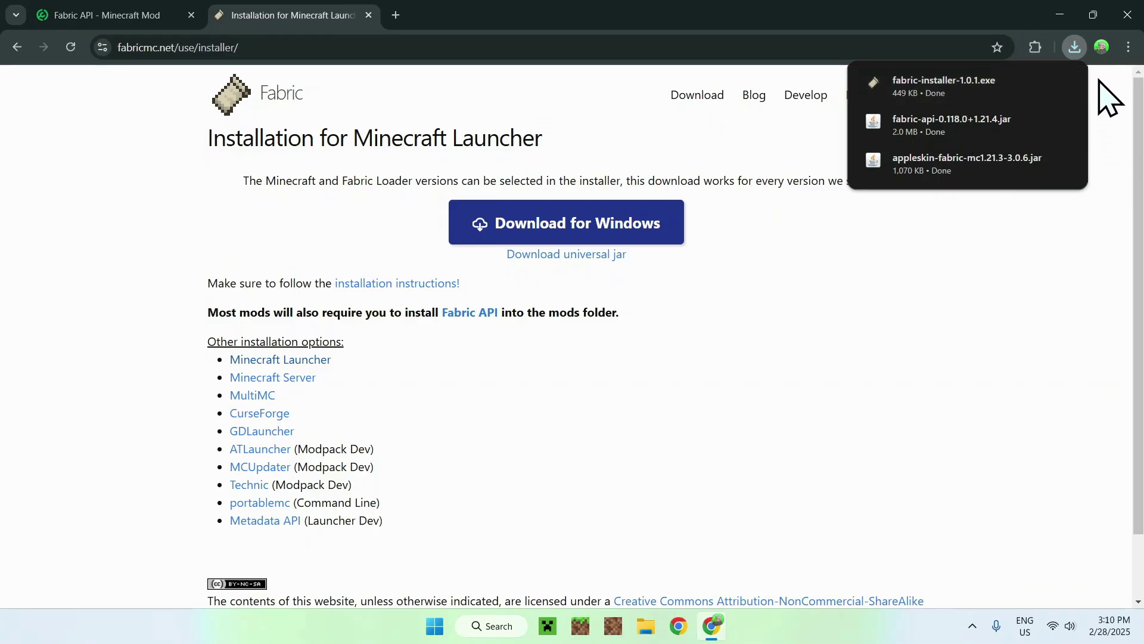
pyautogui.click(1127, 15)
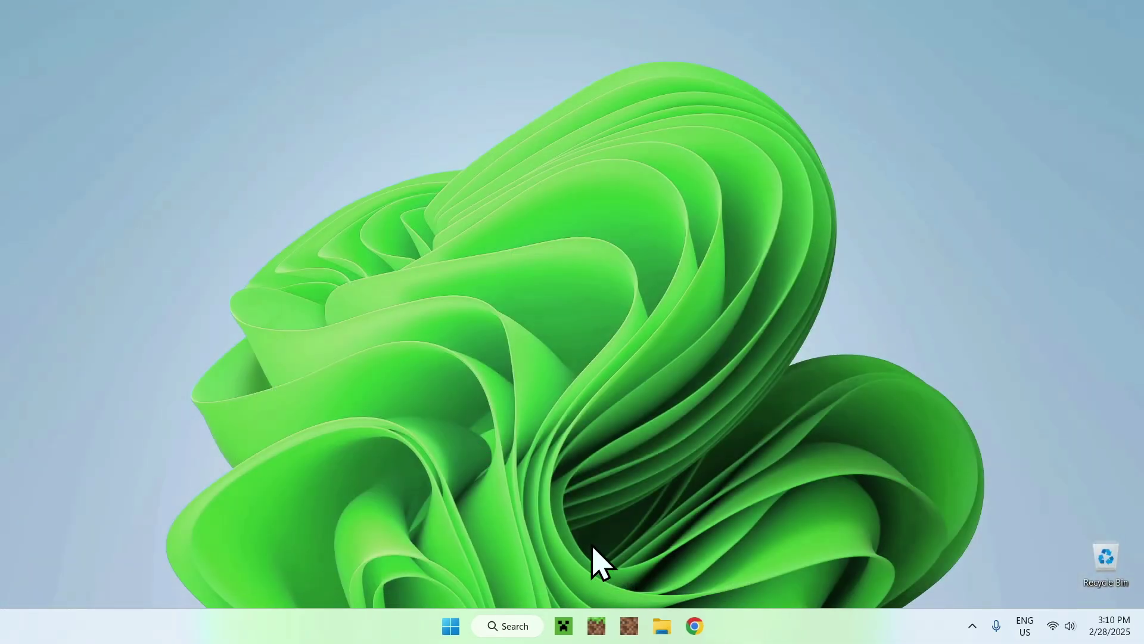
# Open the Downloads folder in File Explorer to find the three downloaded files
pyautogui.click(661, 625)
pyautogui.click(77, 211)
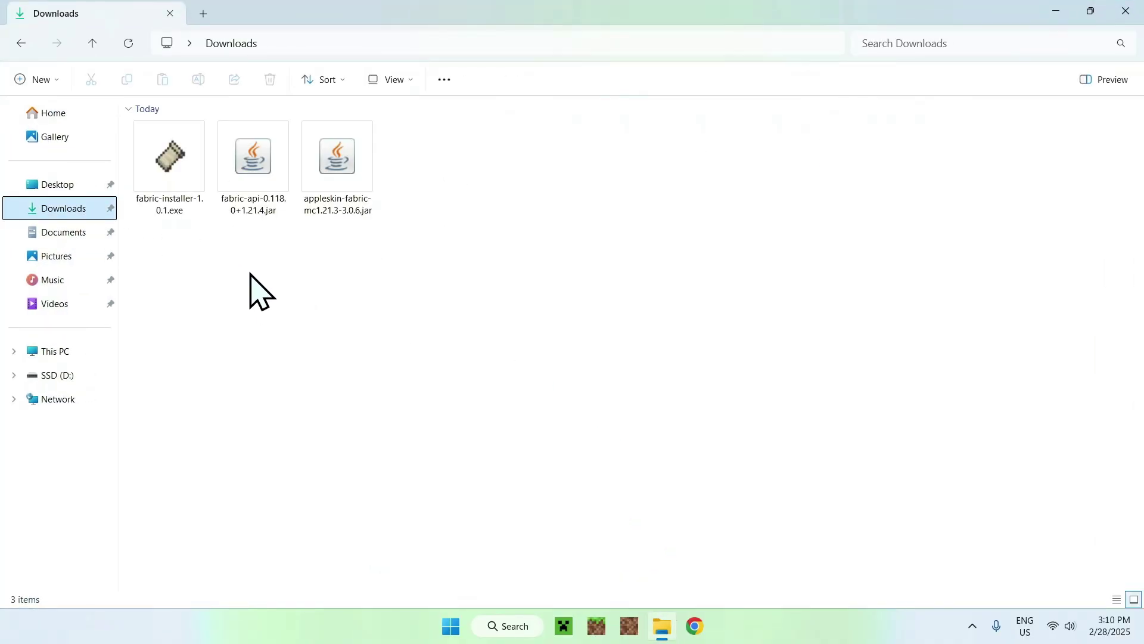
pyautogui.moveTo(140, 252); pyautogui.dragTo(355, 262)
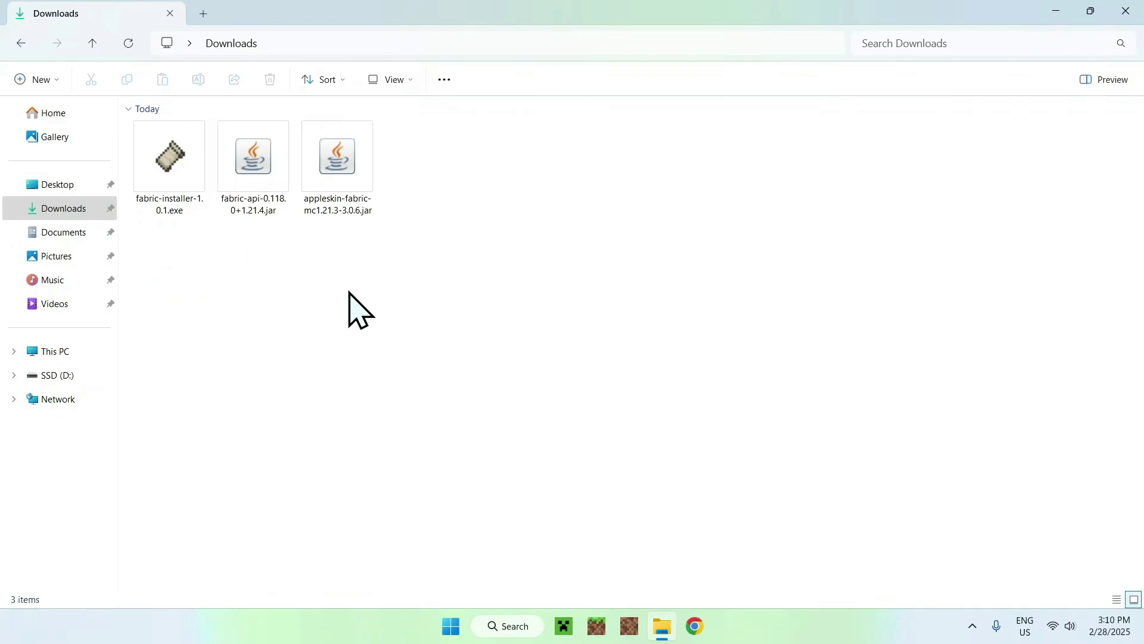
# Run fabric-installer-1.0.1.exe and install the Fabric client for Minecraft 1.21.4 with loader version 0.16.10
pyautogui.doubleClick(162, 203)
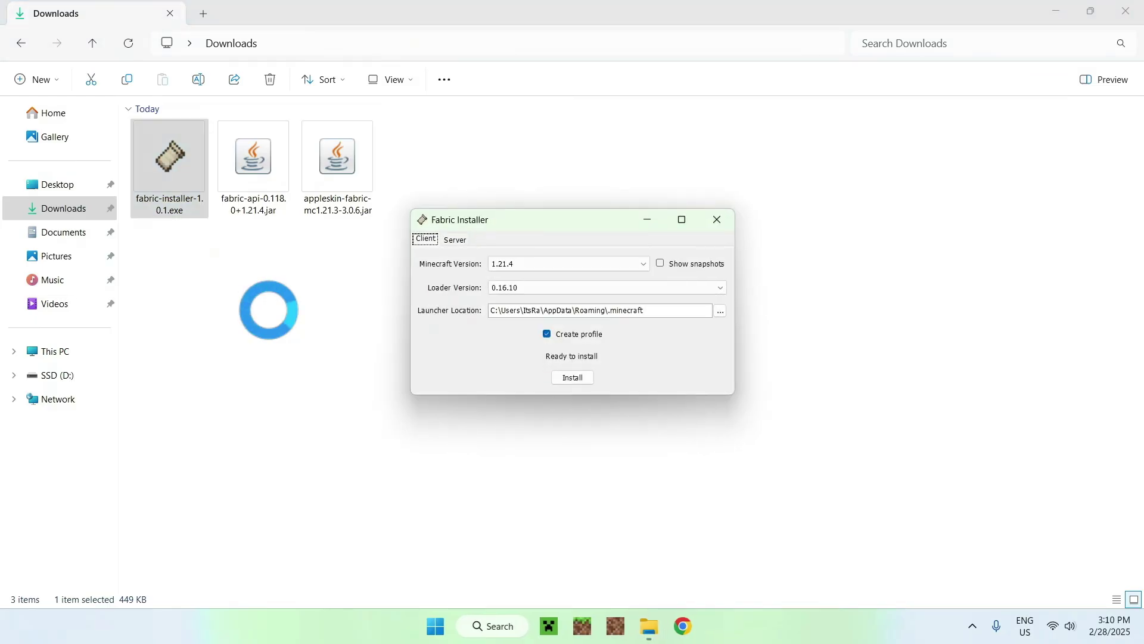
pyautogui.click(520, 263)
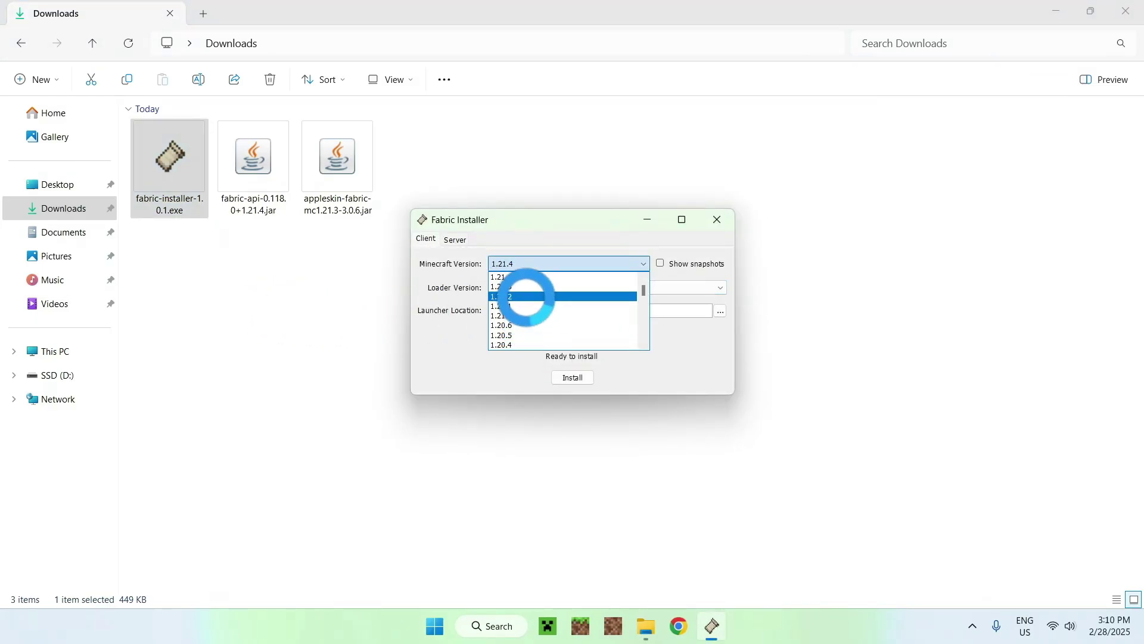
pyautogui.click(518, 266)
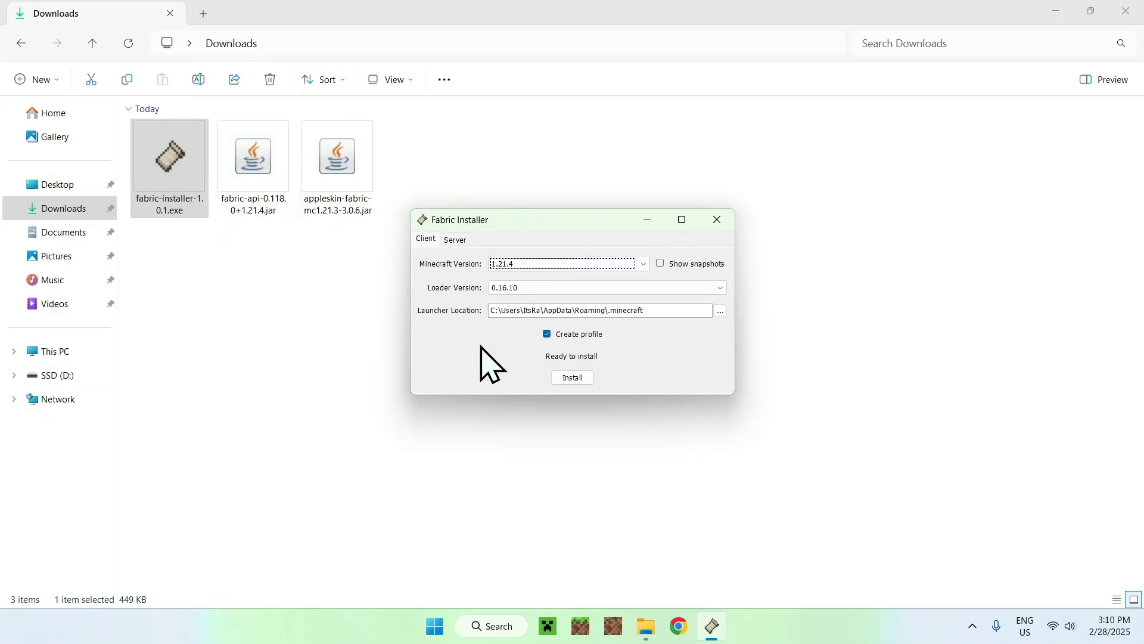
pyautogui.click(572, 379)
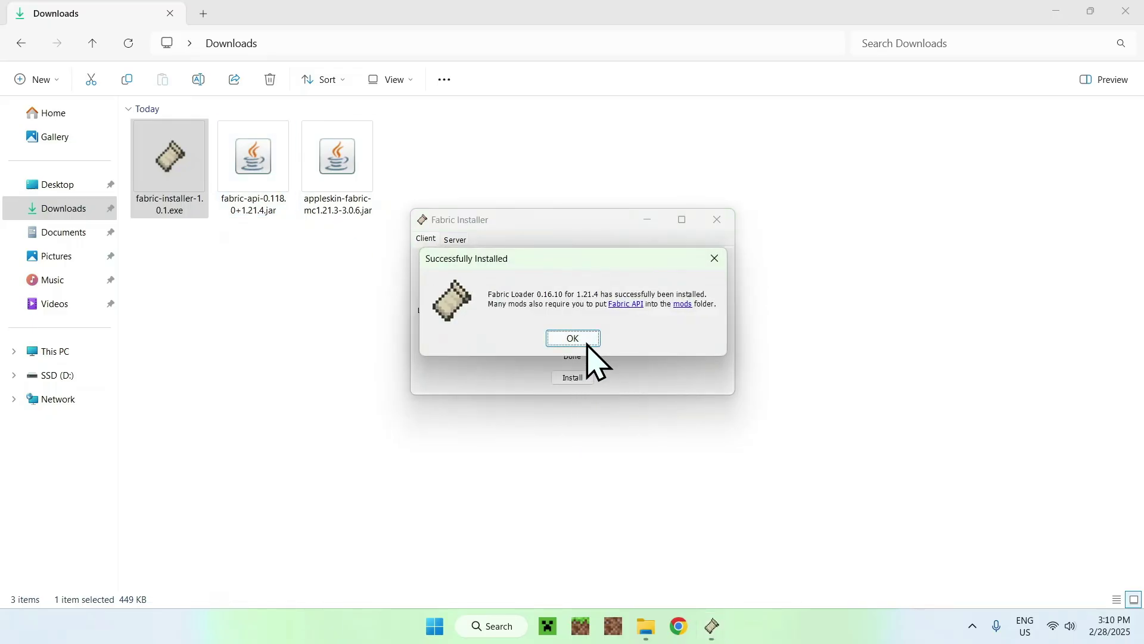
# Close the Fabric Installer and open the mods folder of the fabric-loader-1.21.4 installation from the Minecraft Launcher
pyautogui.click(587, 345)
pyautogui.click(717, 220)
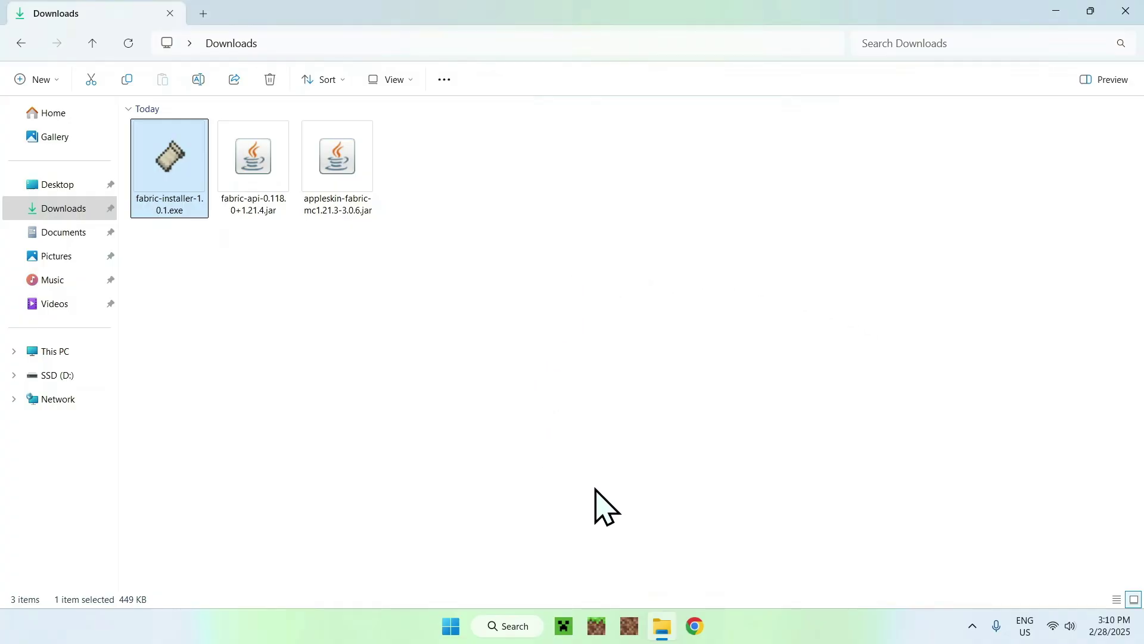
pyautogui.click(563, 625)
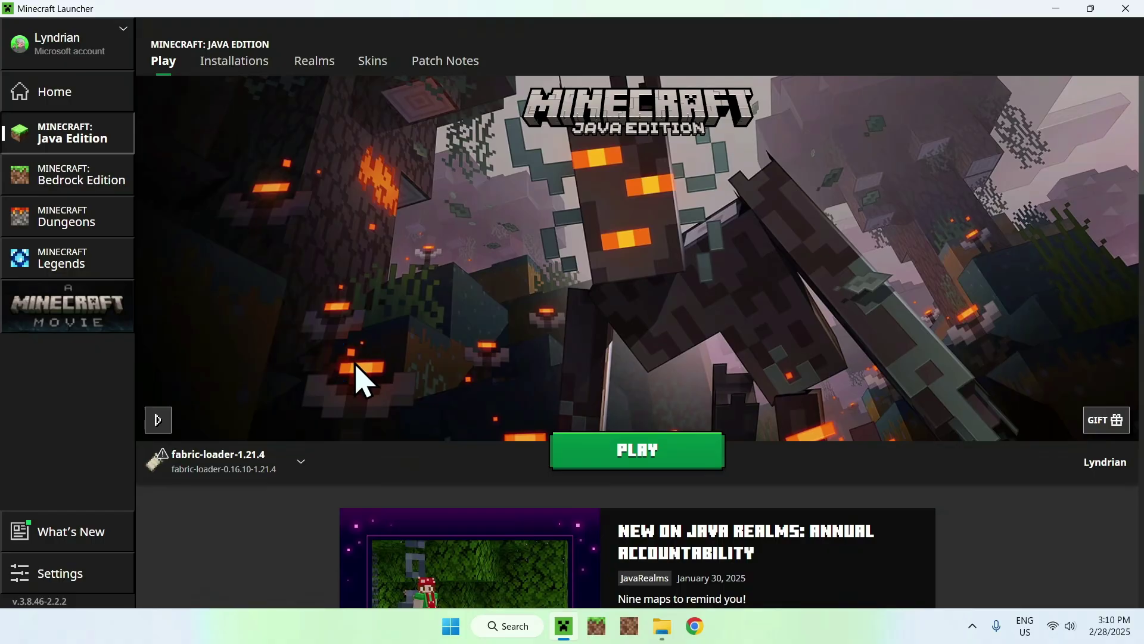
pyautogui.click(233, 62)
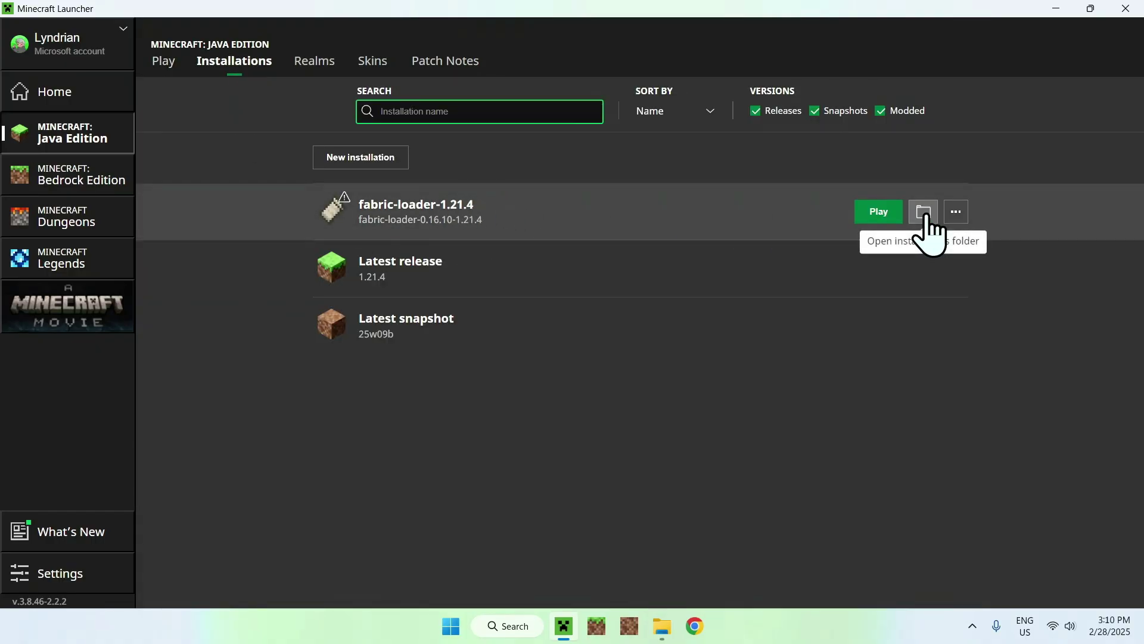
pyautogui.click(925, 214)
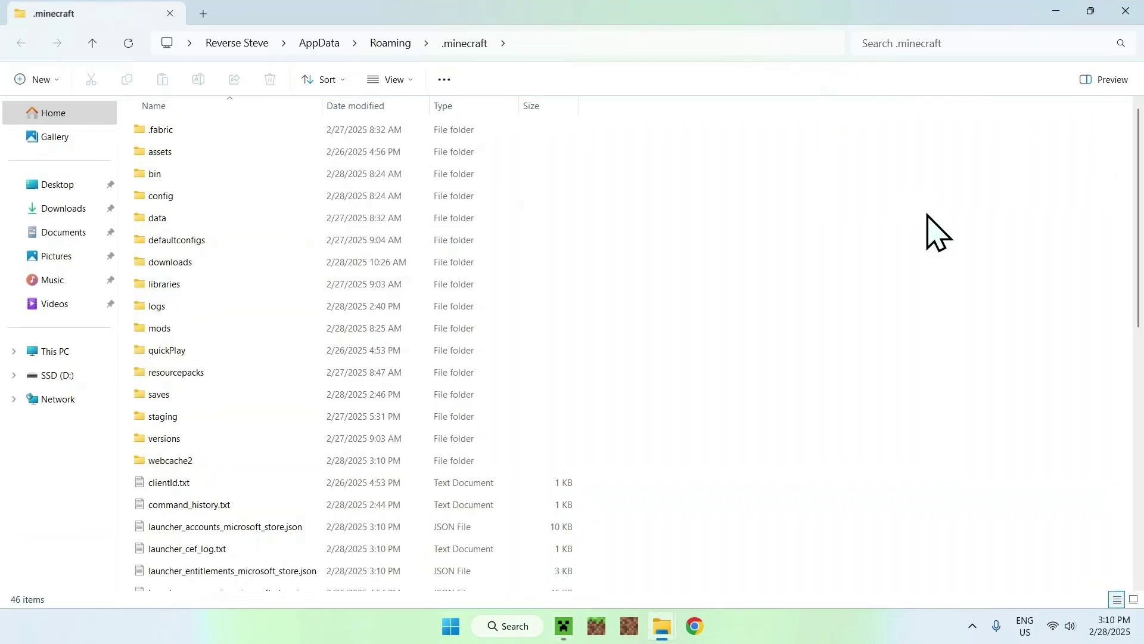
pyautogui.click(219, 327)
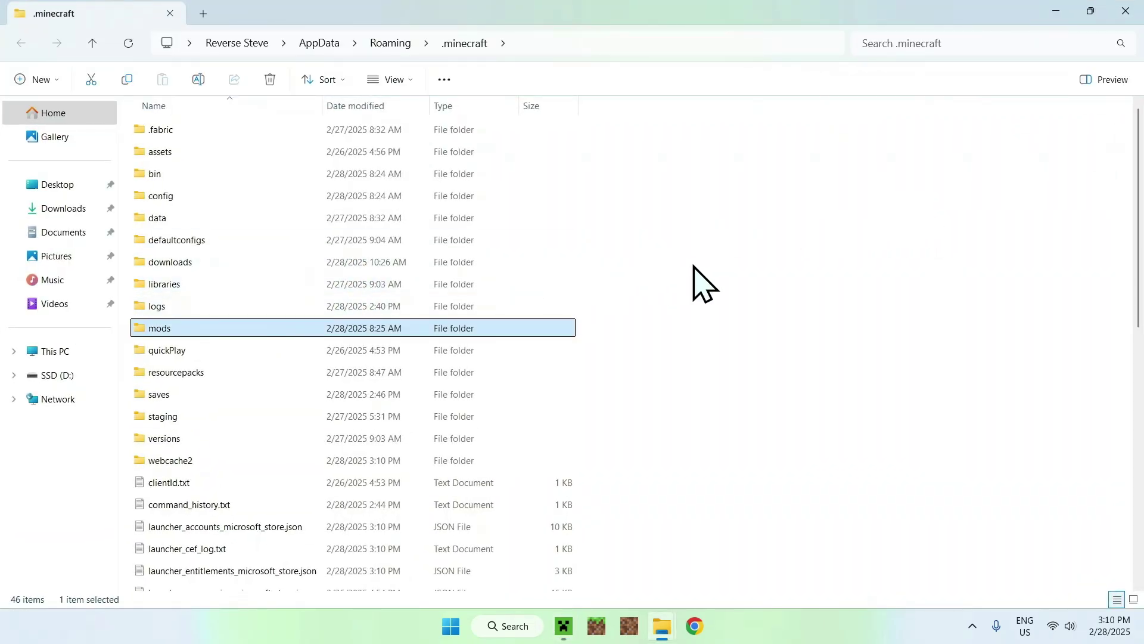
pyautogui.doubleClick(275, 332)
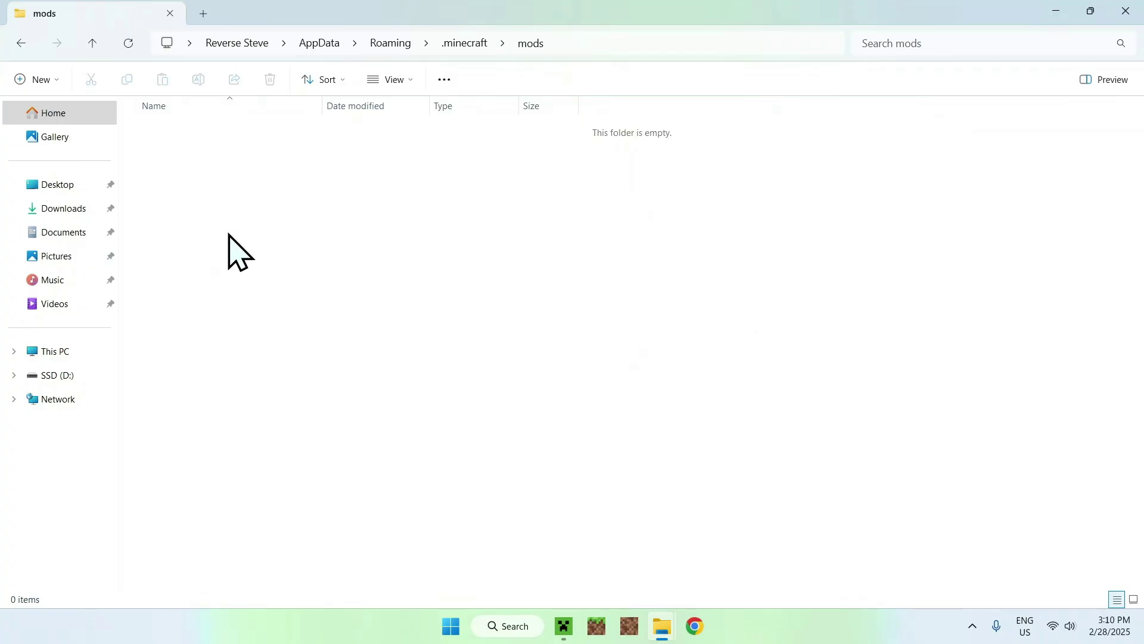
# Copy fabric-api-0.118.0+1.21.4.jar and appleskin-fabric-mc1.21.3-3.0.6.jar from Downloads into the .minecraft mods folder
pyautogui.click(62, 209)
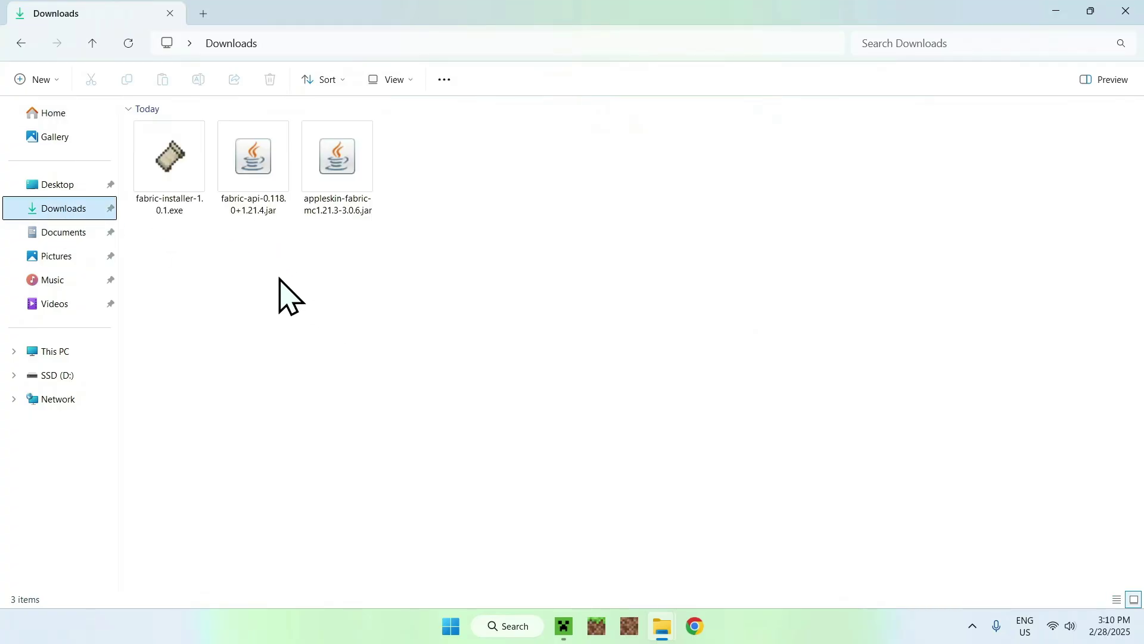
pyautogui.moveTo(454, 278); pyautogui.dragTo(262, 176)
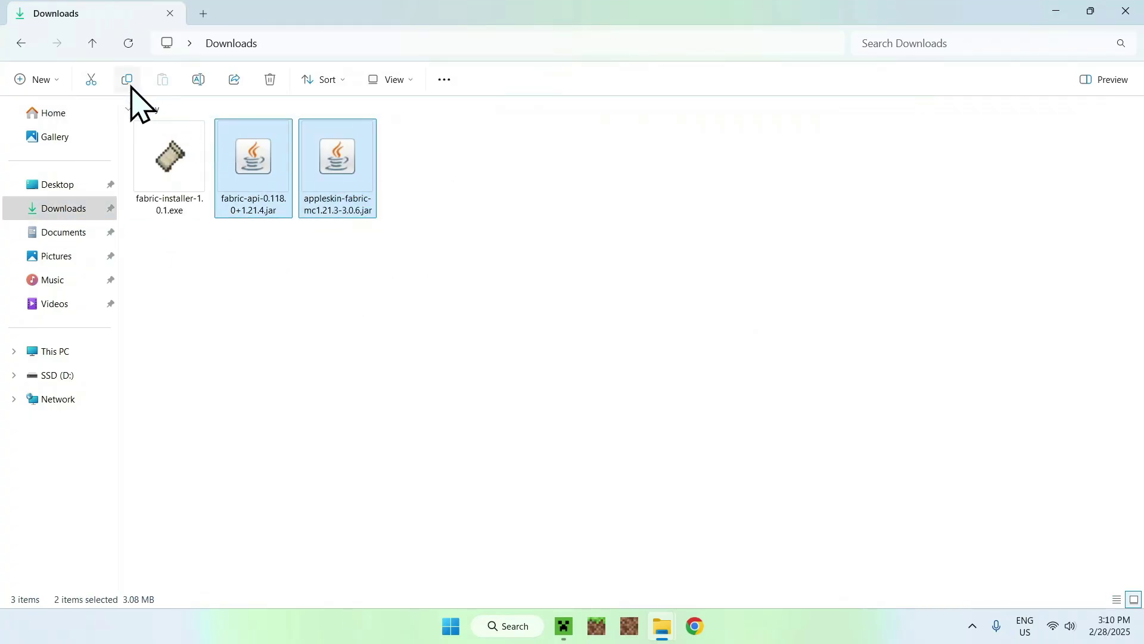
pyautogui.click(130, 87)
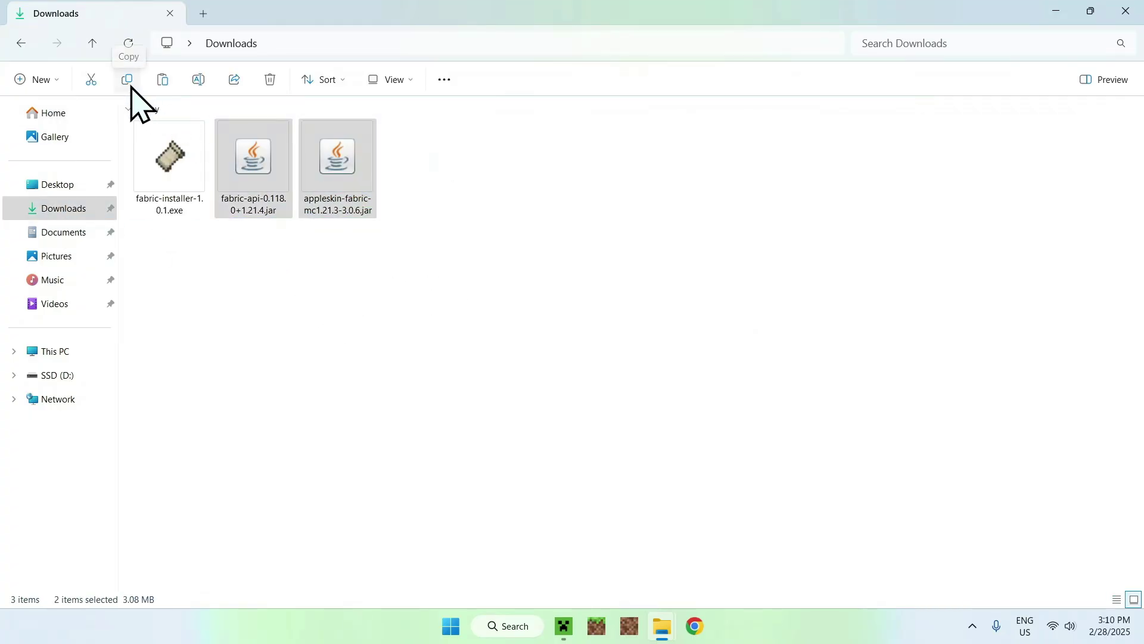
pyautogui.click(21, 43)
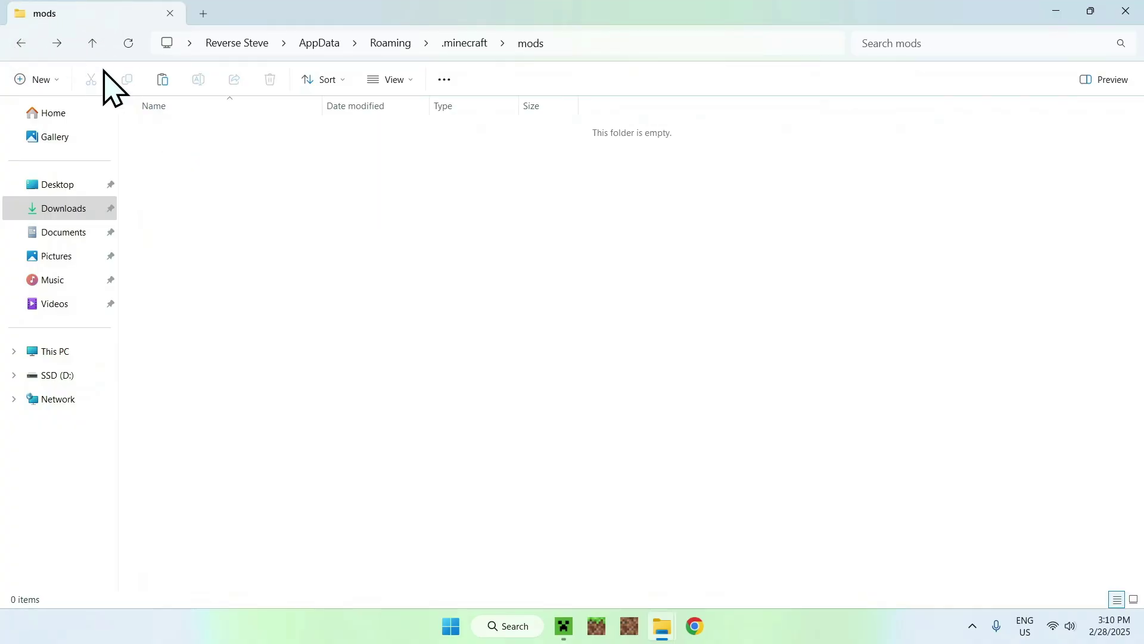
pyautogui.click(162, 81)
pyautogui.click(289, 224)
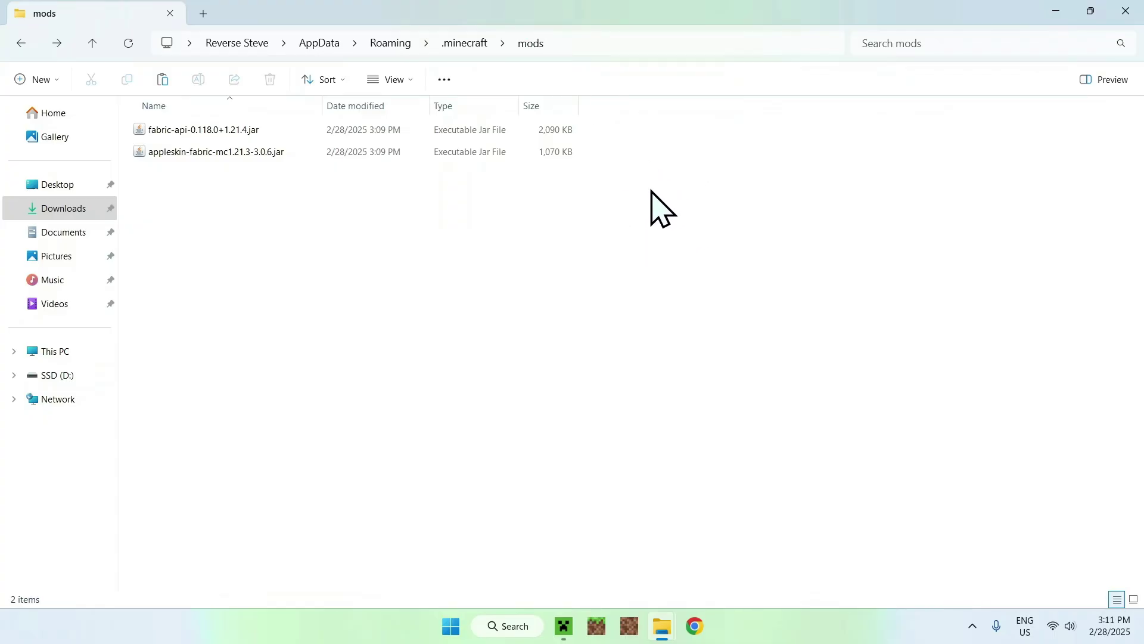
# Switch to the Minecraft Launcher, start the game with the fabric-loader-1.21.4 profile and maximize its window
pyautogui.click(562, 626)
pyautogui.click(162, 61)
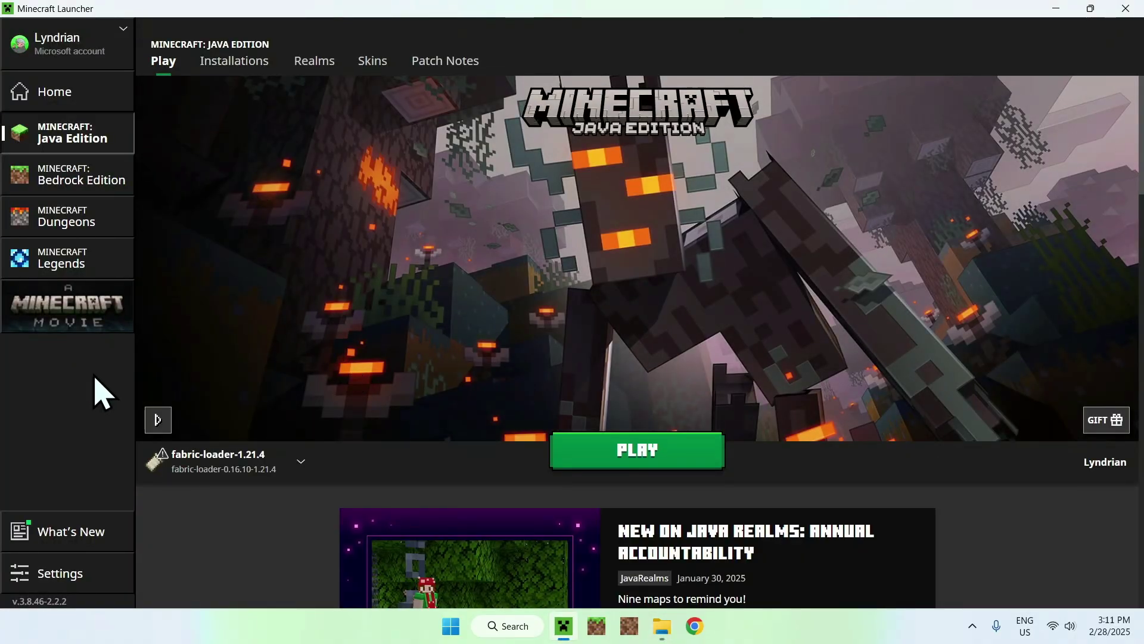
pyautogui.click(637, 464)
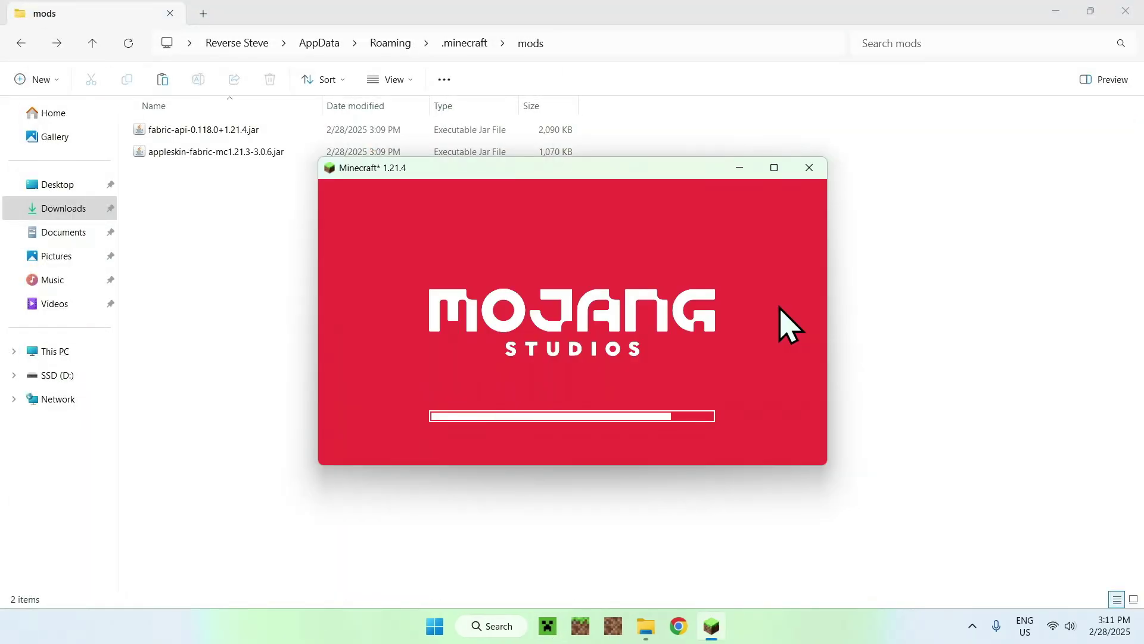
pyautogui.click(774, 168)
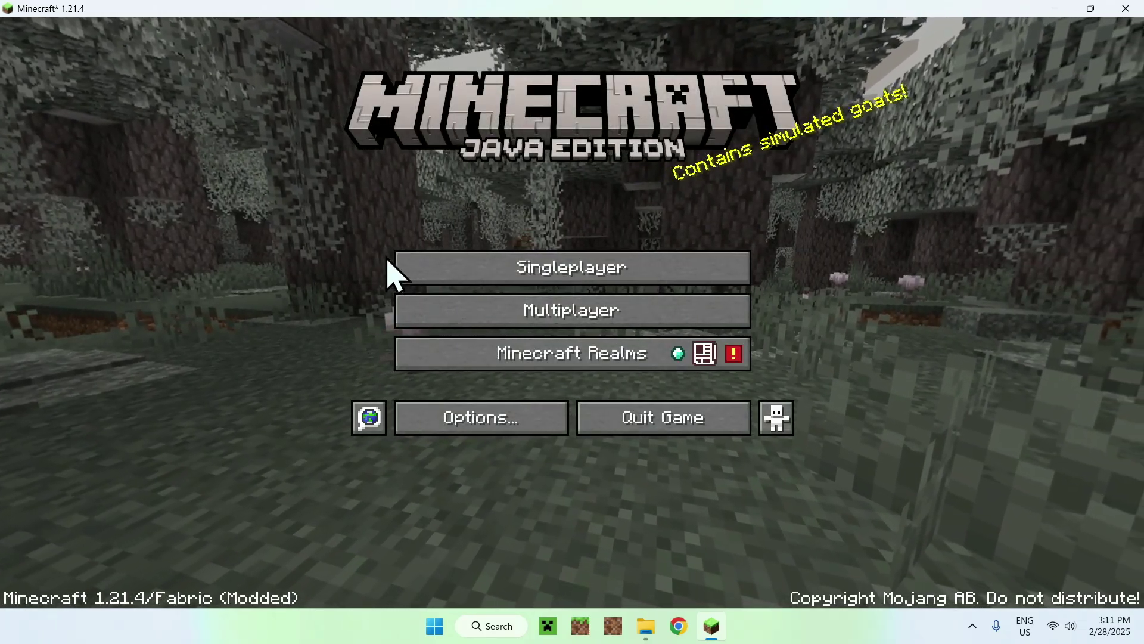
# Load the first world in the singleplayer list and walk forward across the sand
pyautogui.click(411, 269)
pyautogui.click(364, 140)
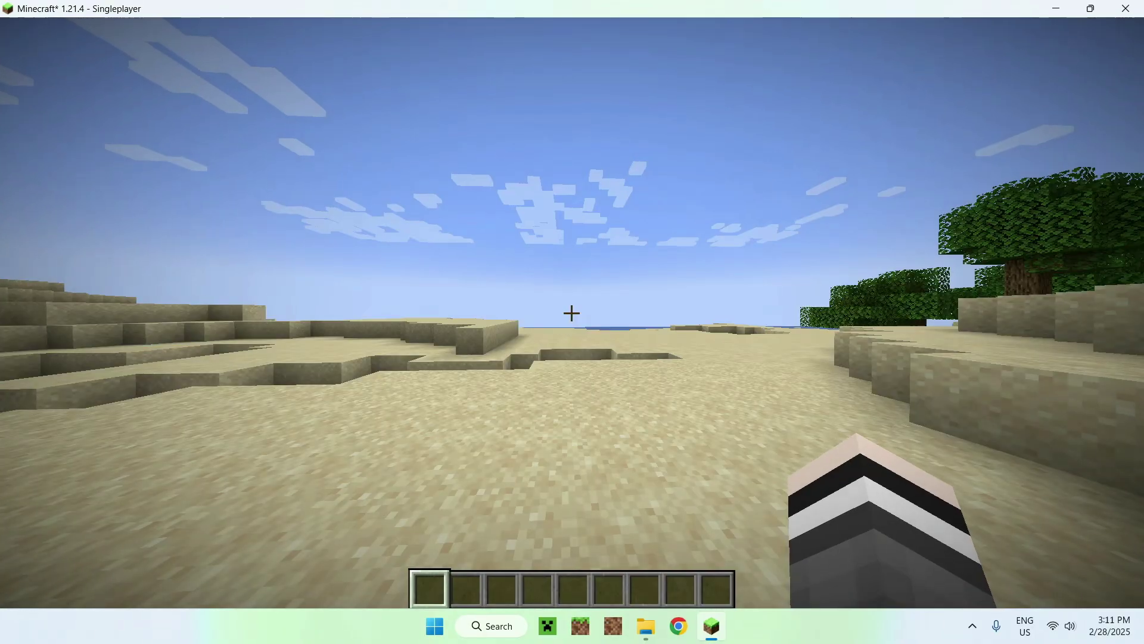
pyautogui.press('w')
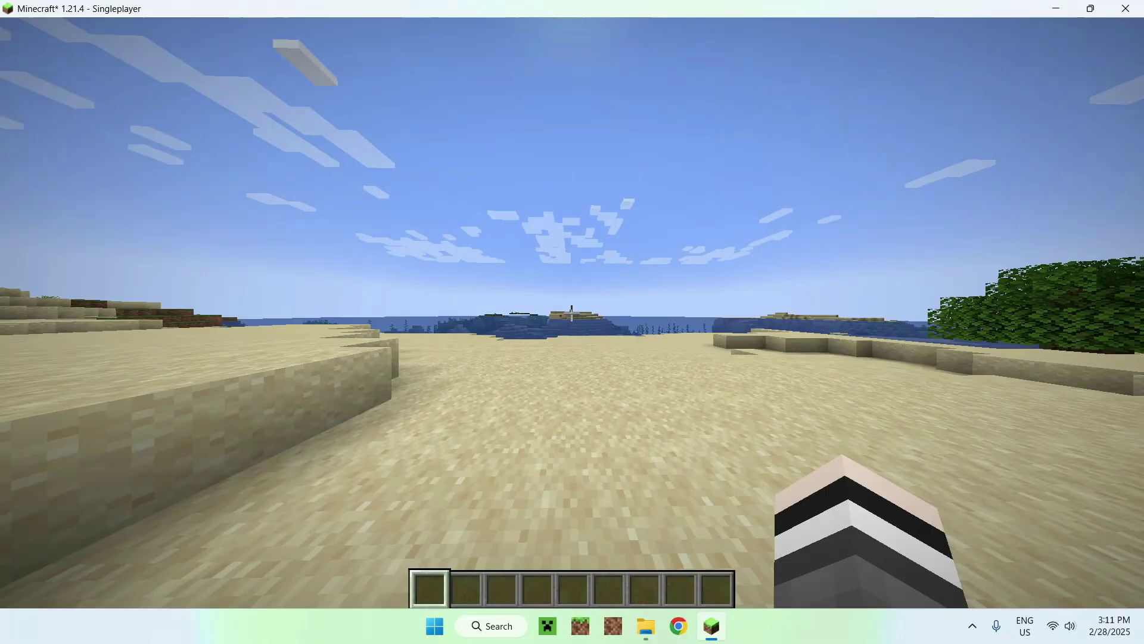
# Put a stack of 64 cooked meat from the Food & Drinks category into the second hotbar slot
pyautogui.press('e')
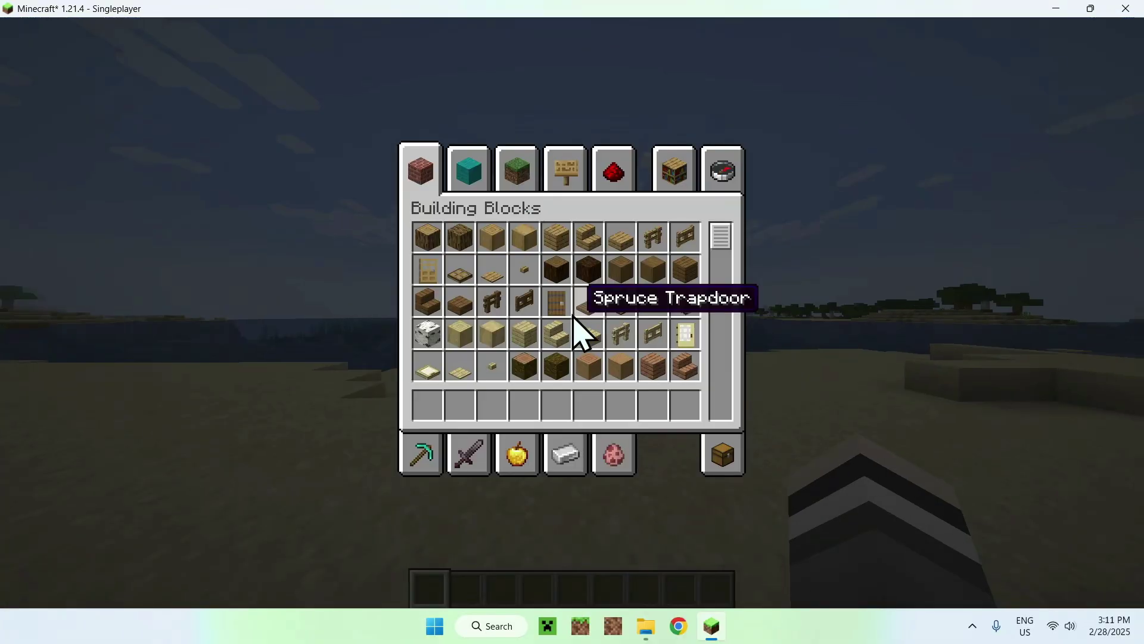
pyautogui.click(519, 471)
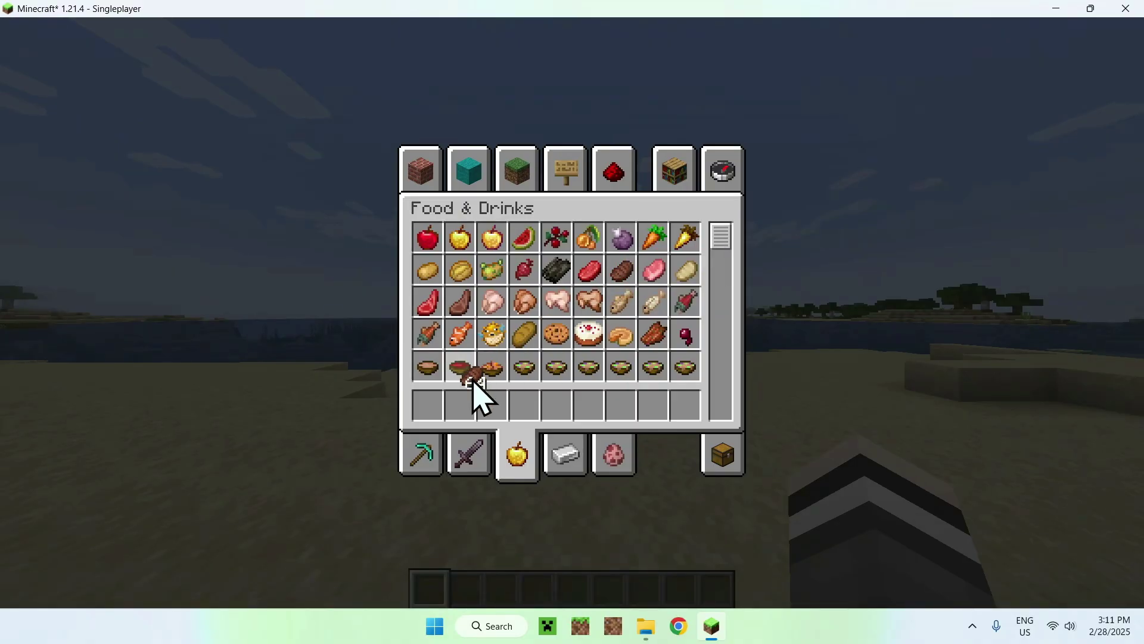
pyautogui.click(471, 396)
pyautogui.press('e')
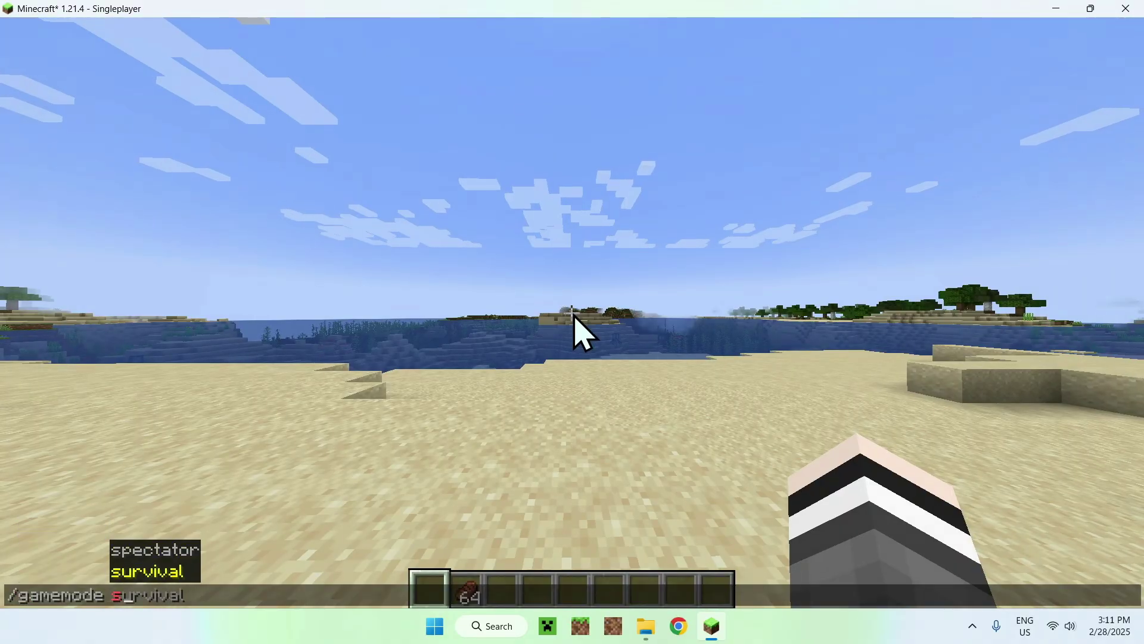
# Switch to survival mode with the command /gamemode survival and run along the sandy beach toward the grassland
pyautogui.press('w')
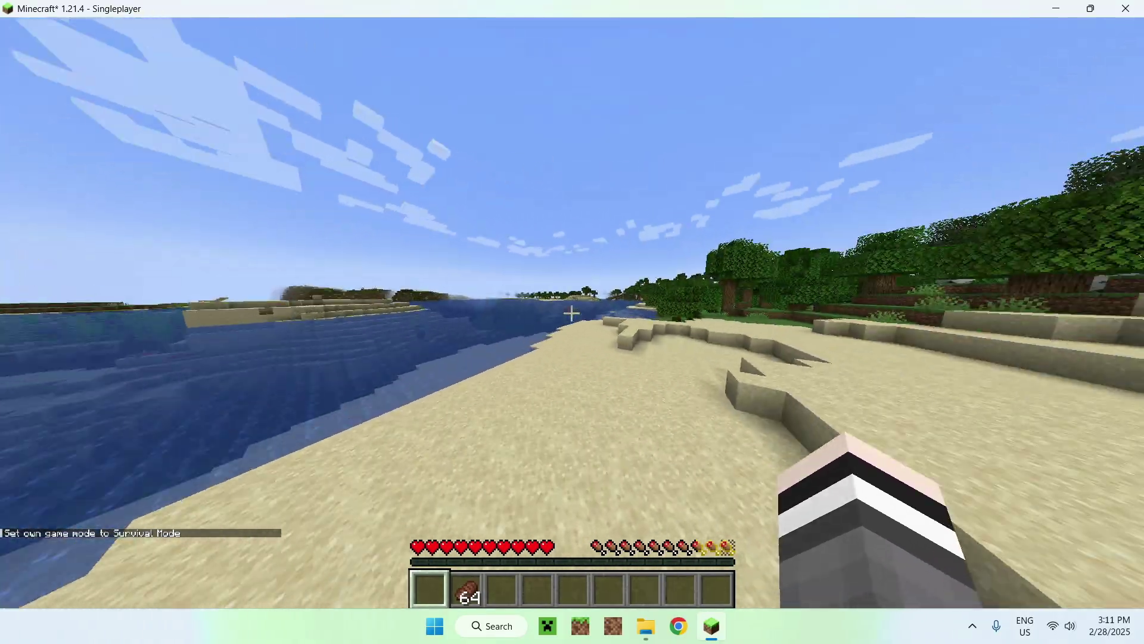
pyautogui.press('w')
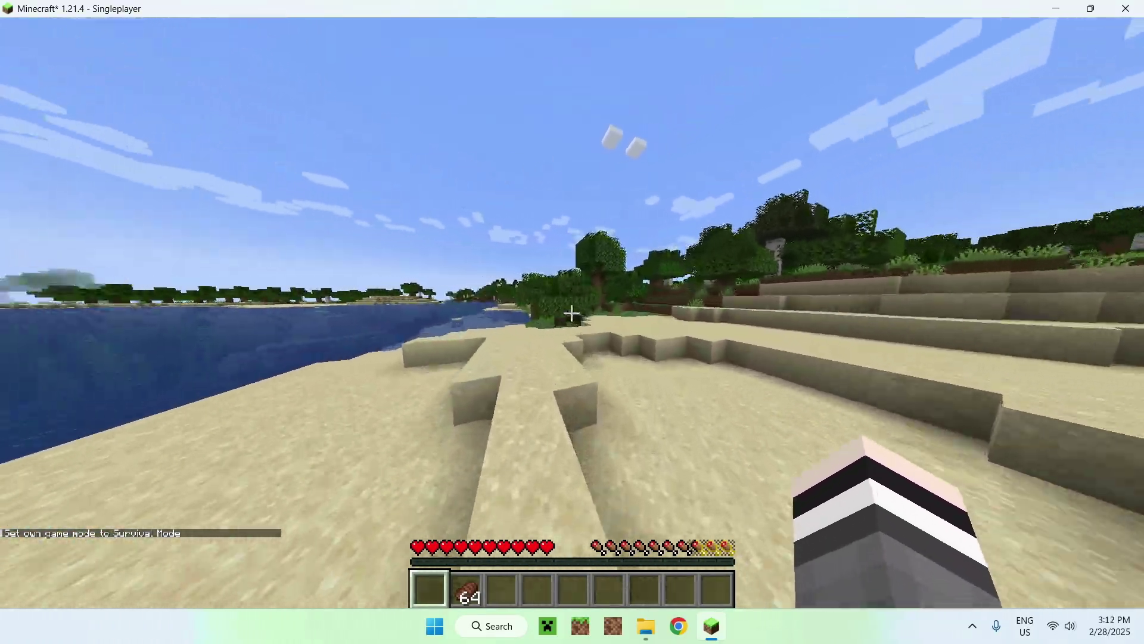
pyautogui.press('w')
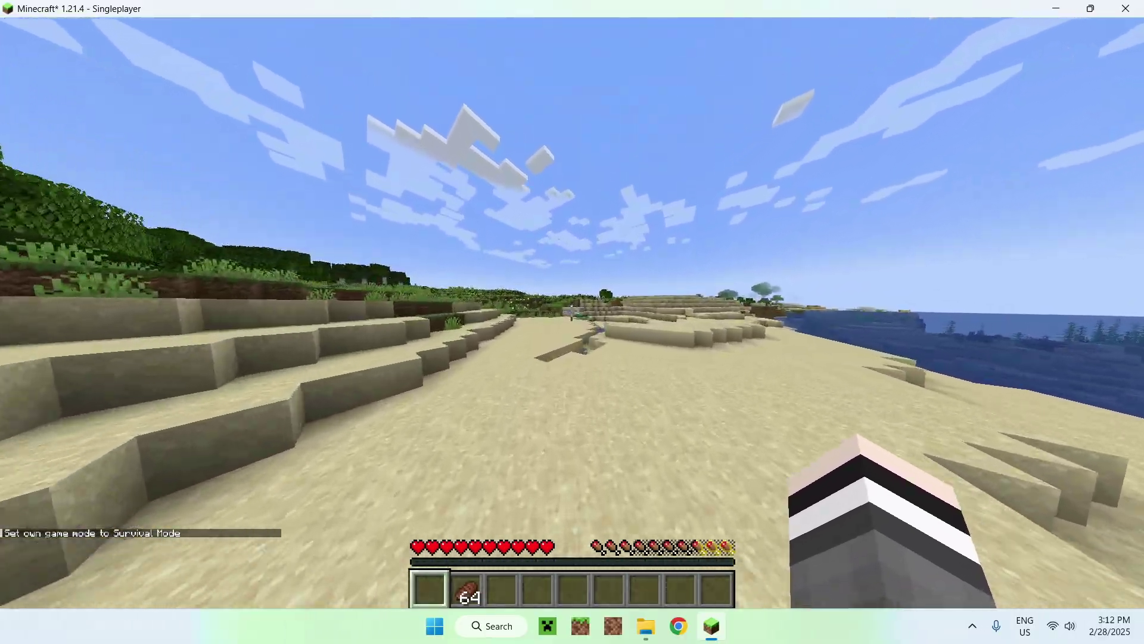
pyautogui.press('w')
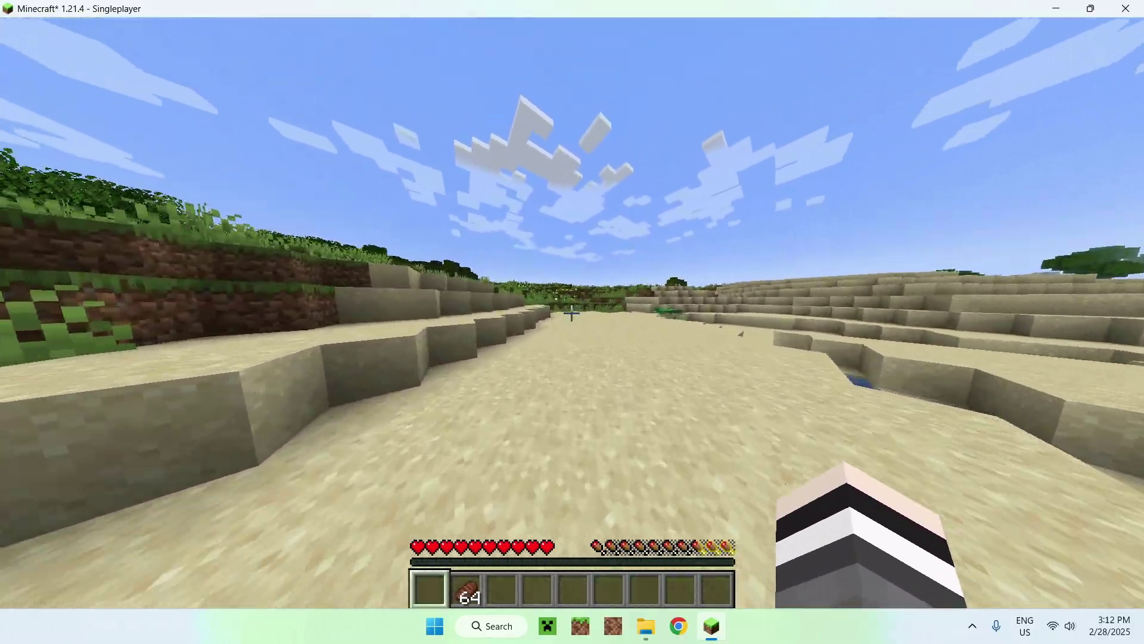
pyautogui.press('w')
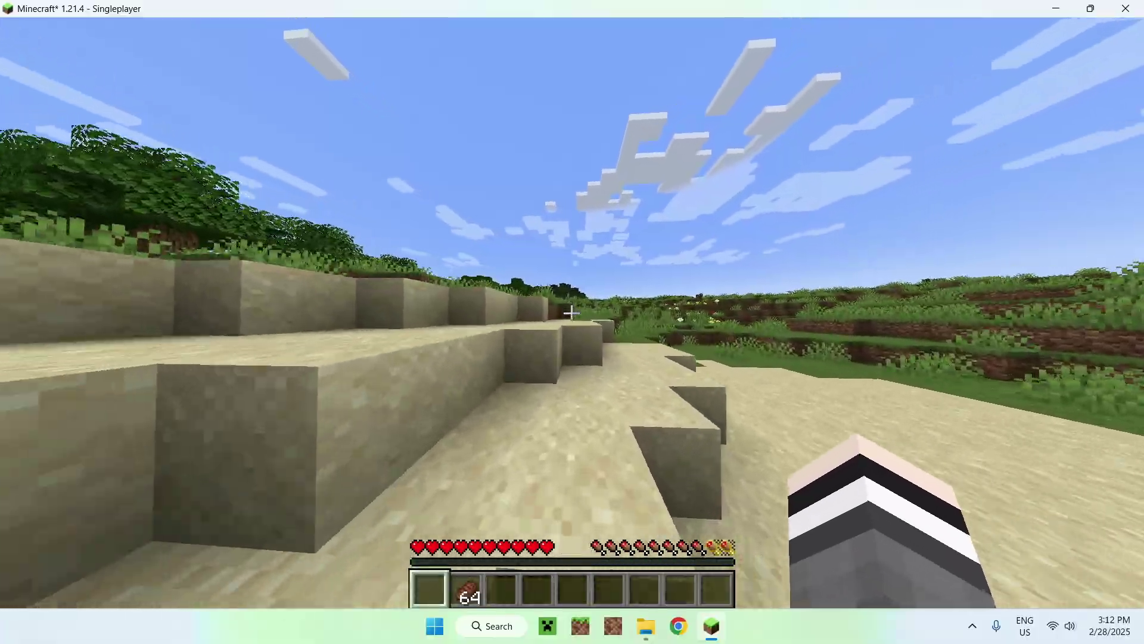
# Run across the grassy meadow and turn back toward the beach to use up saturation on the hunger bar
pyautogui.press('w')
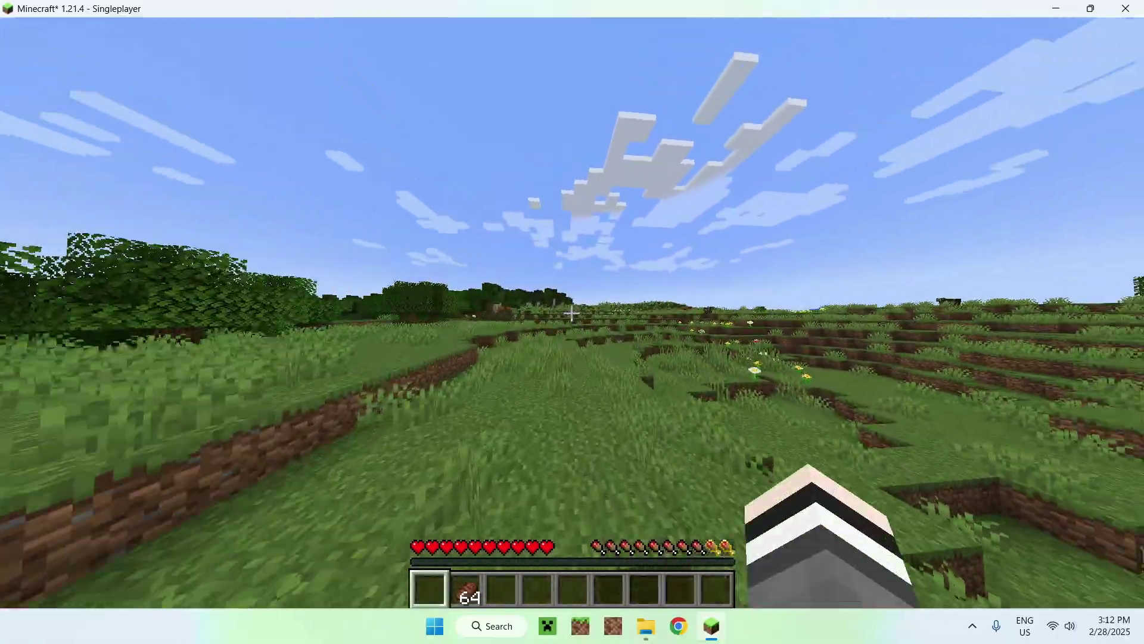
pyautogui.press('w')
pyautogui.press('w')
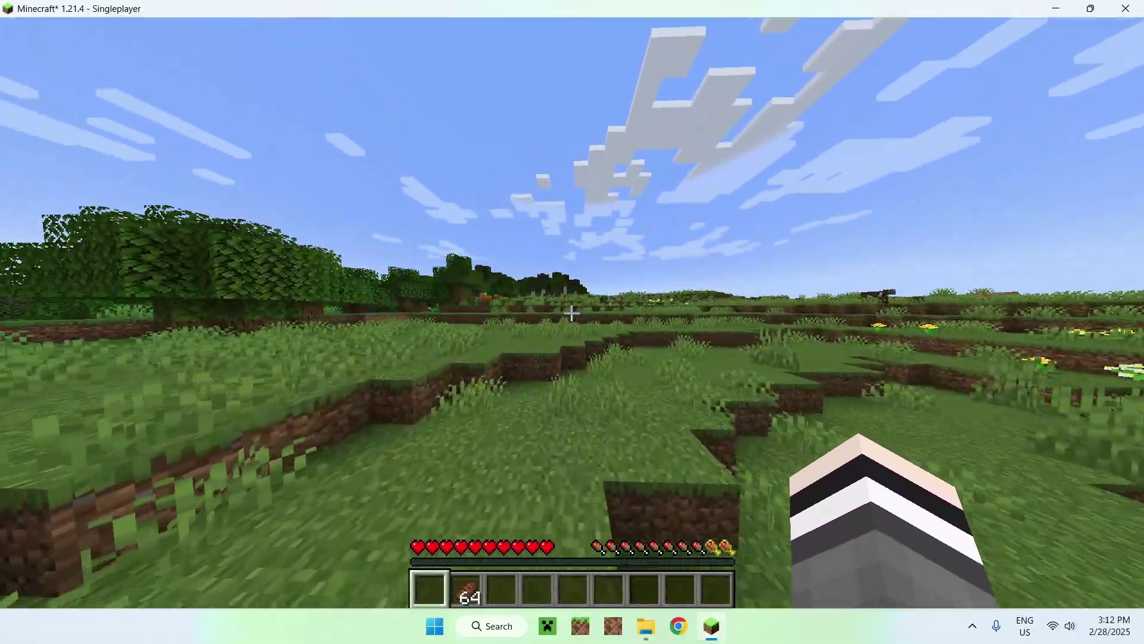
pyautogui.press('w')
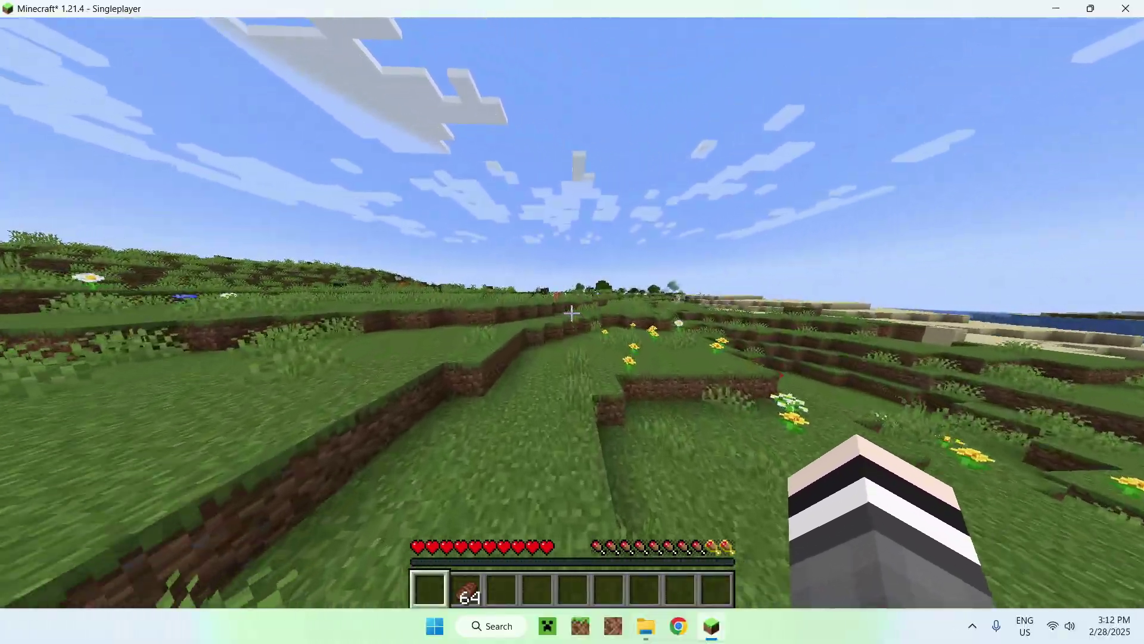
pyautogui.press('w')
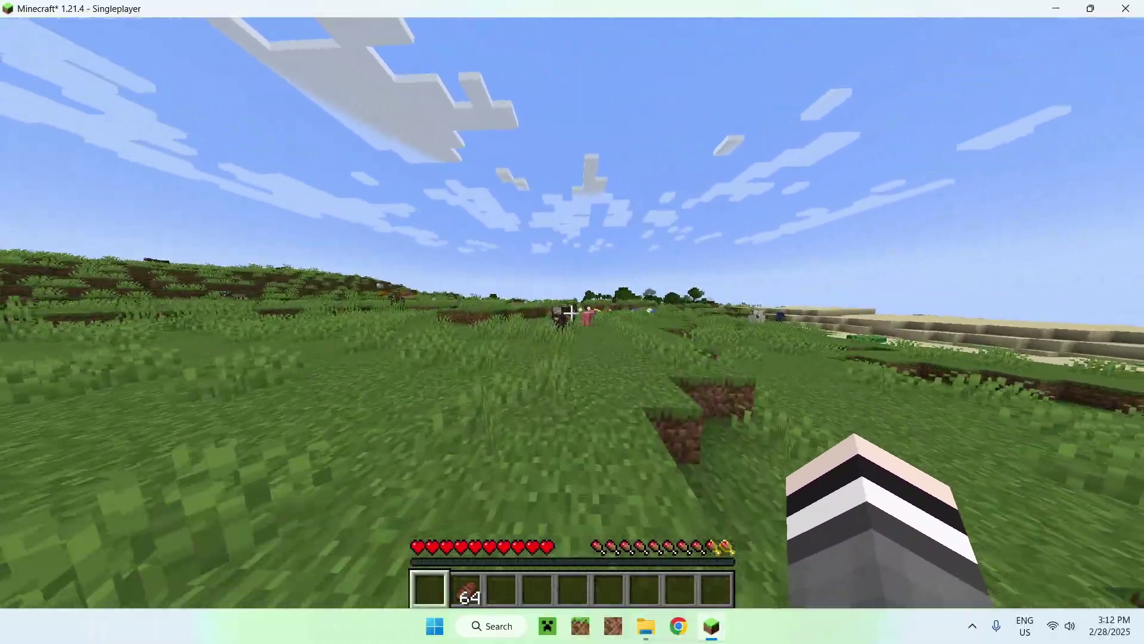
pyautogui.press('w')
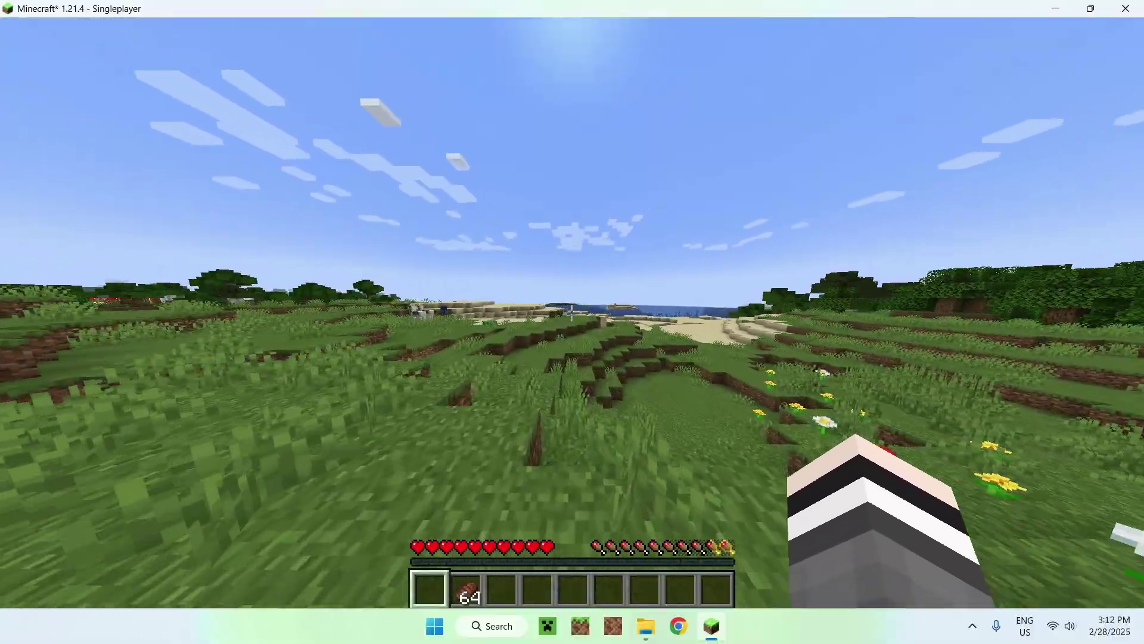
pyautogui.press('w')
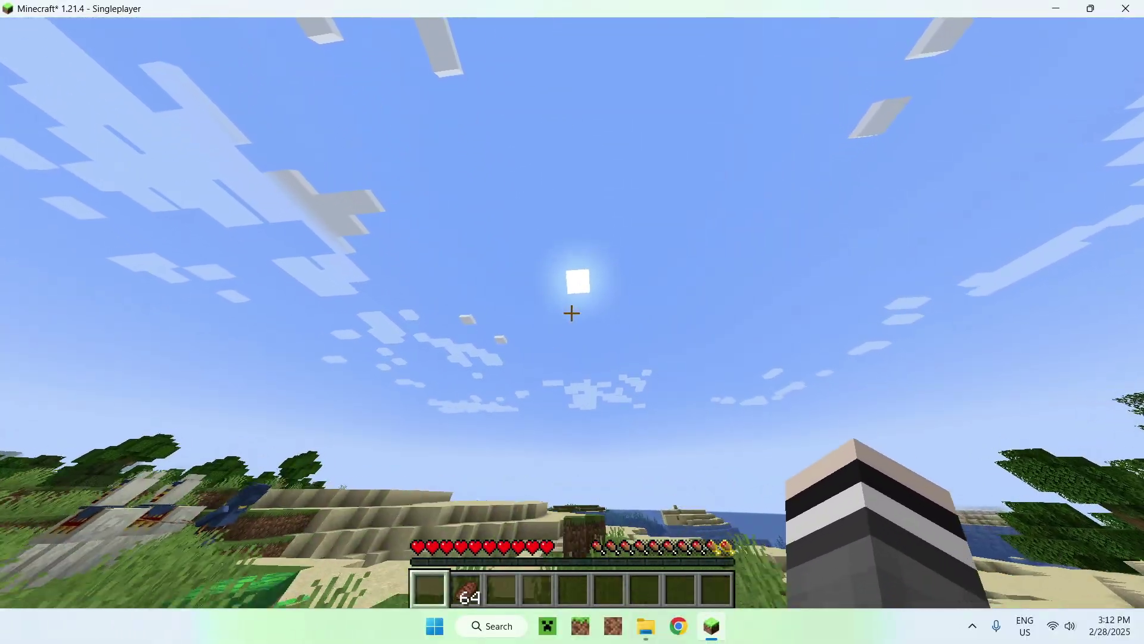
pyautogui.press('w')
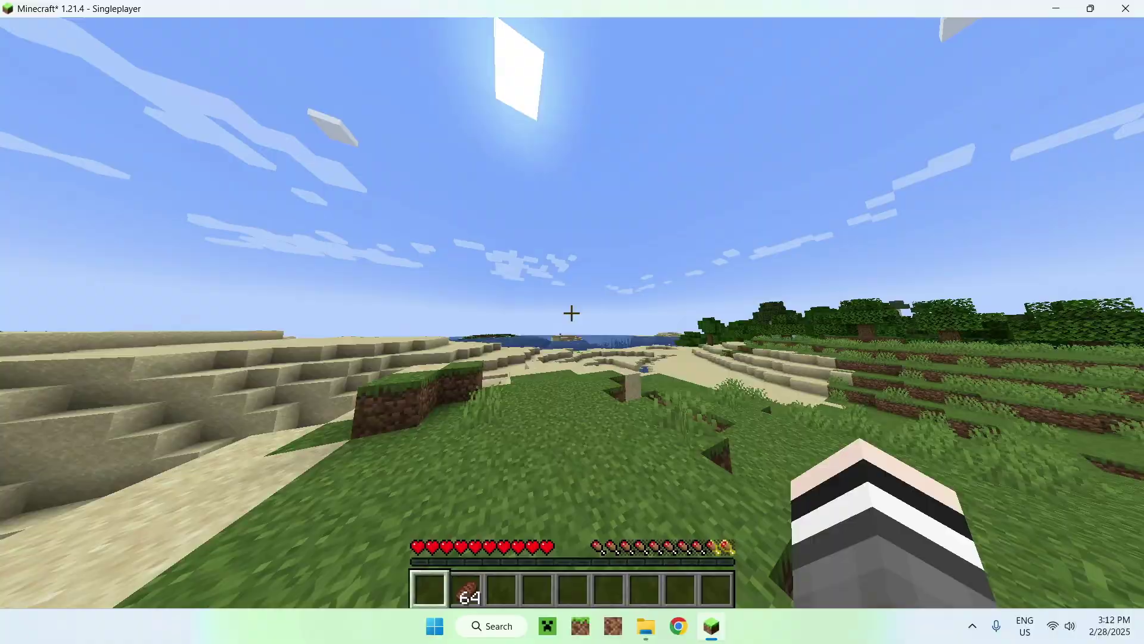
# Keep running back and forth along the sandy shoreline to drain the remaining saturation
pyautogui.press('w')
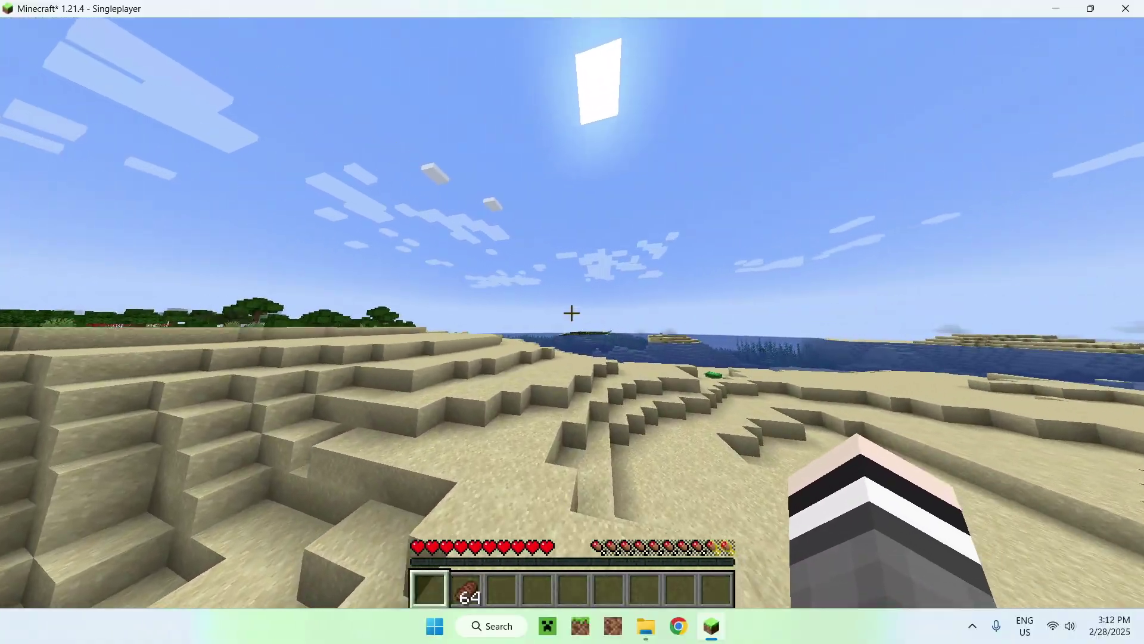
pyautogui.press('w')
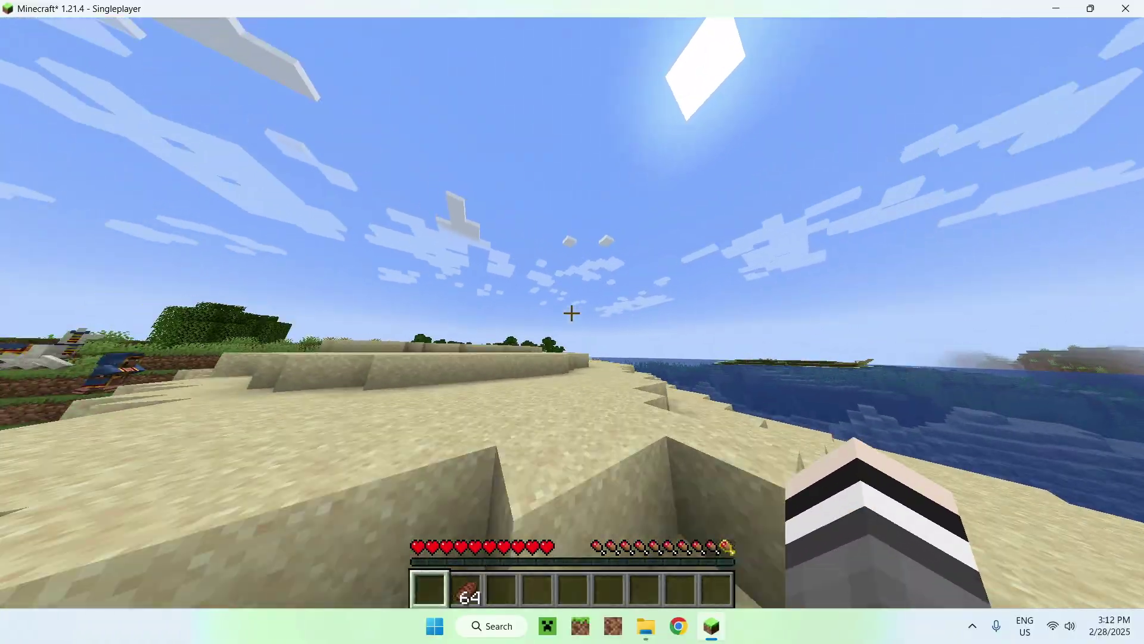
pyautogui.press('w')
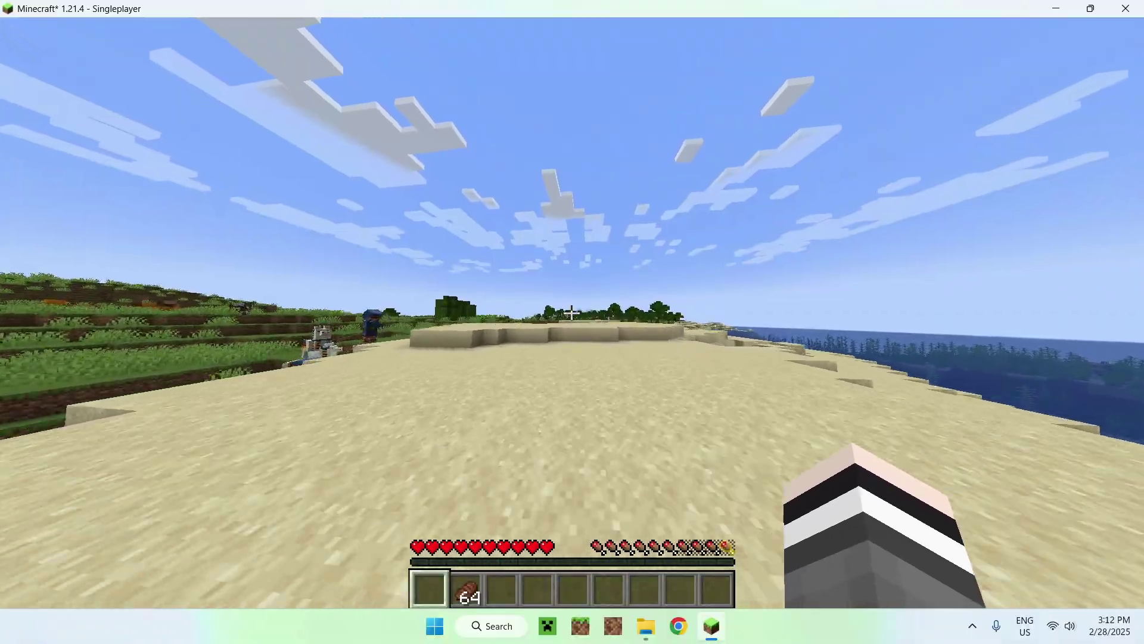
pyautogui.press('w')
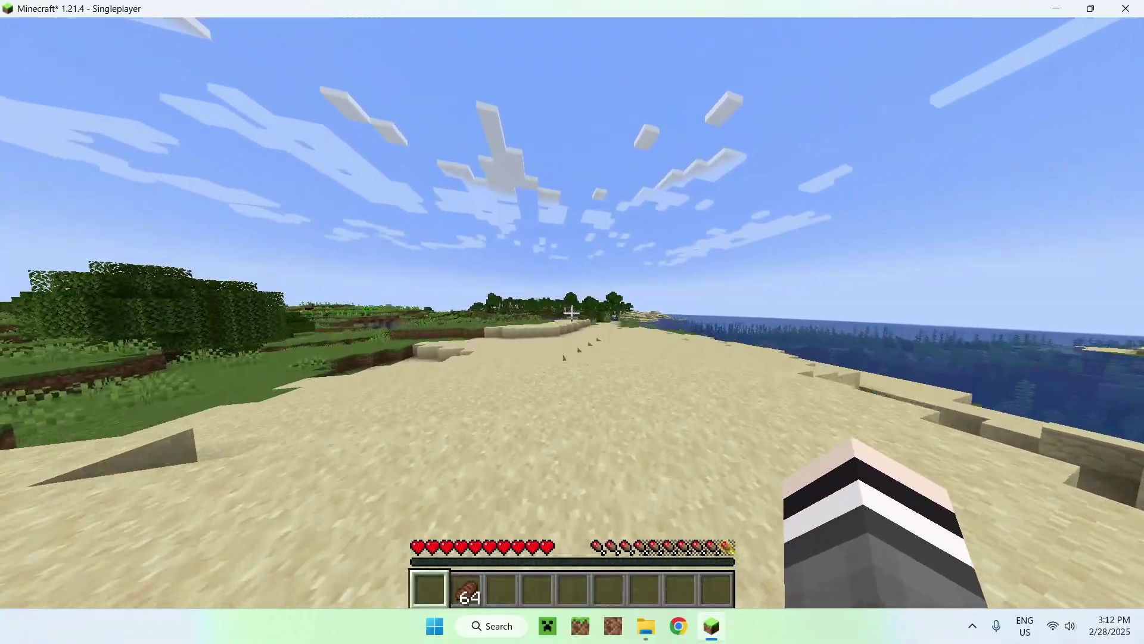
pyautogui.press('w')
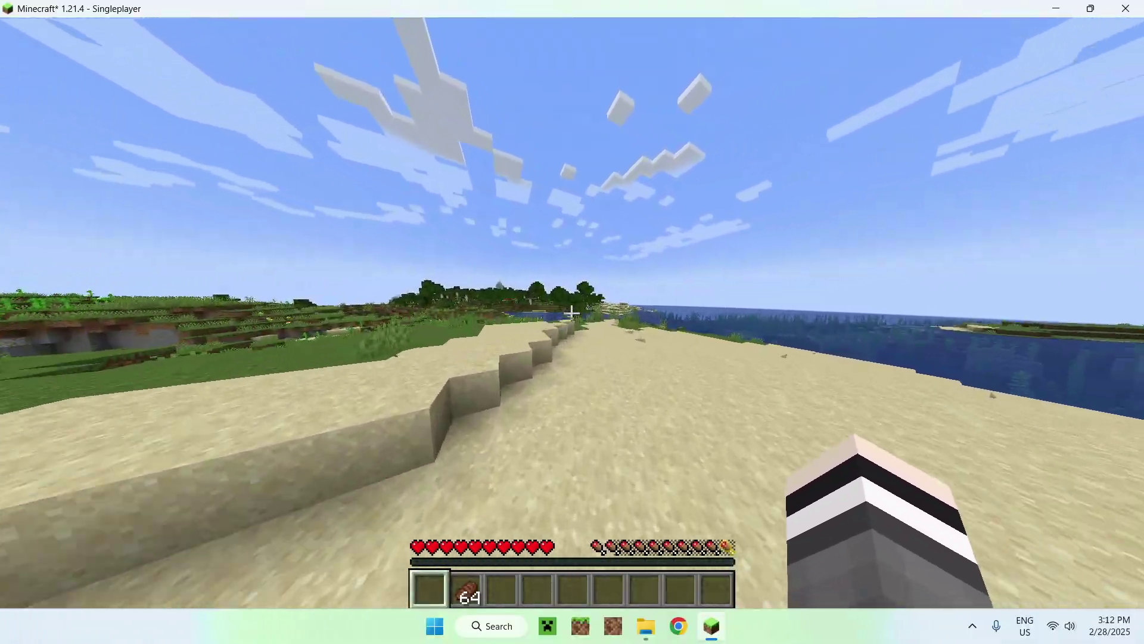
pyautogui.press('w')
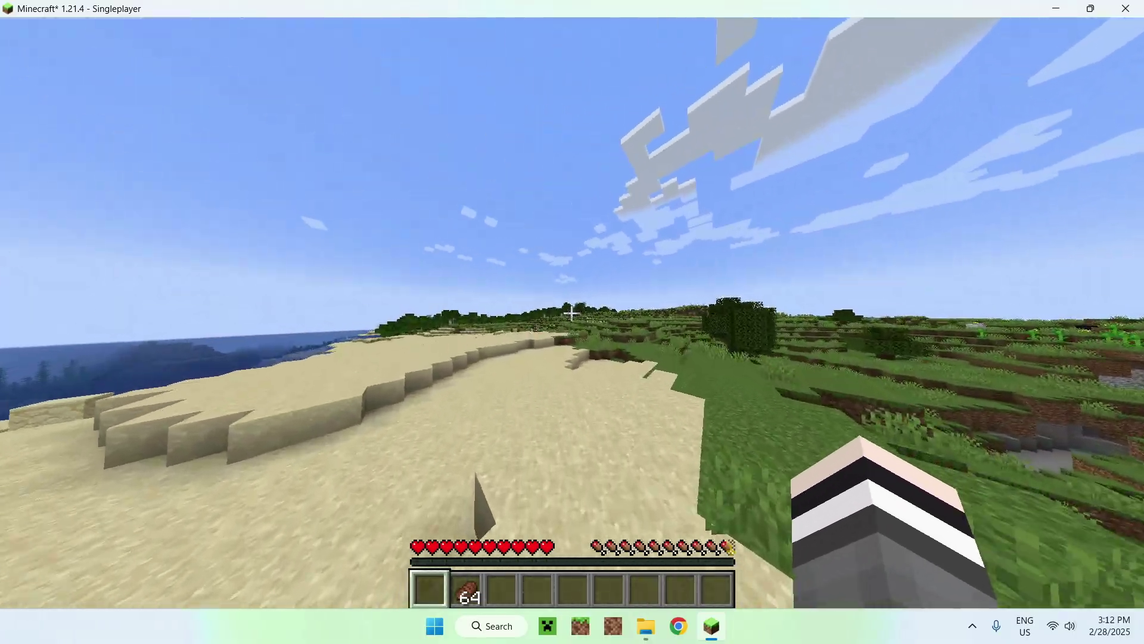
pyautogui.press('w')
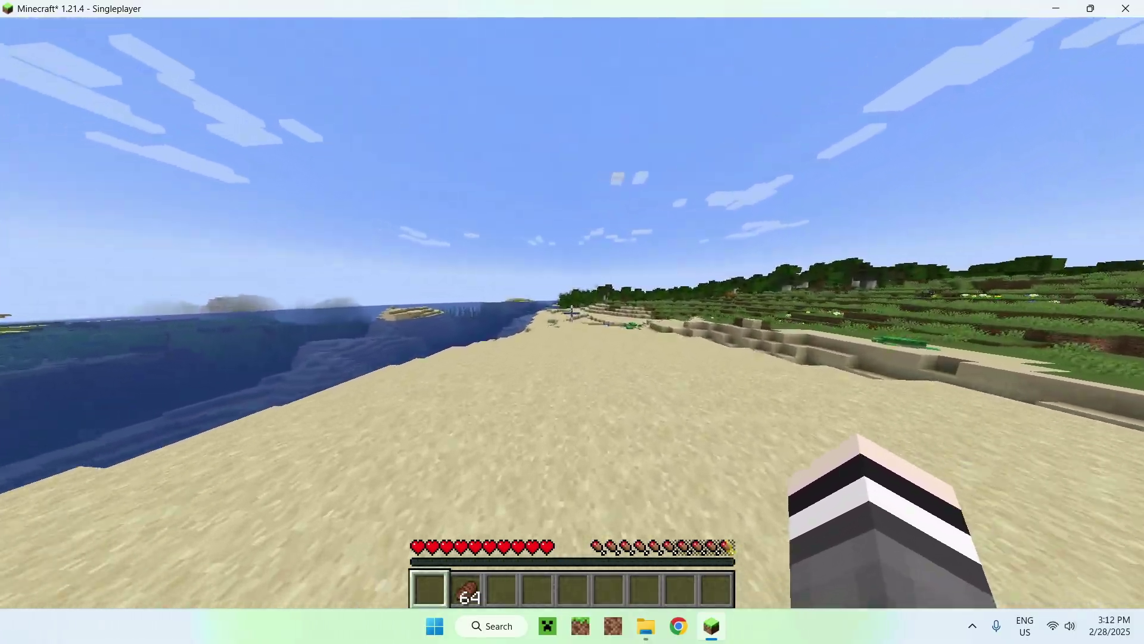
pyautogui.press('w')
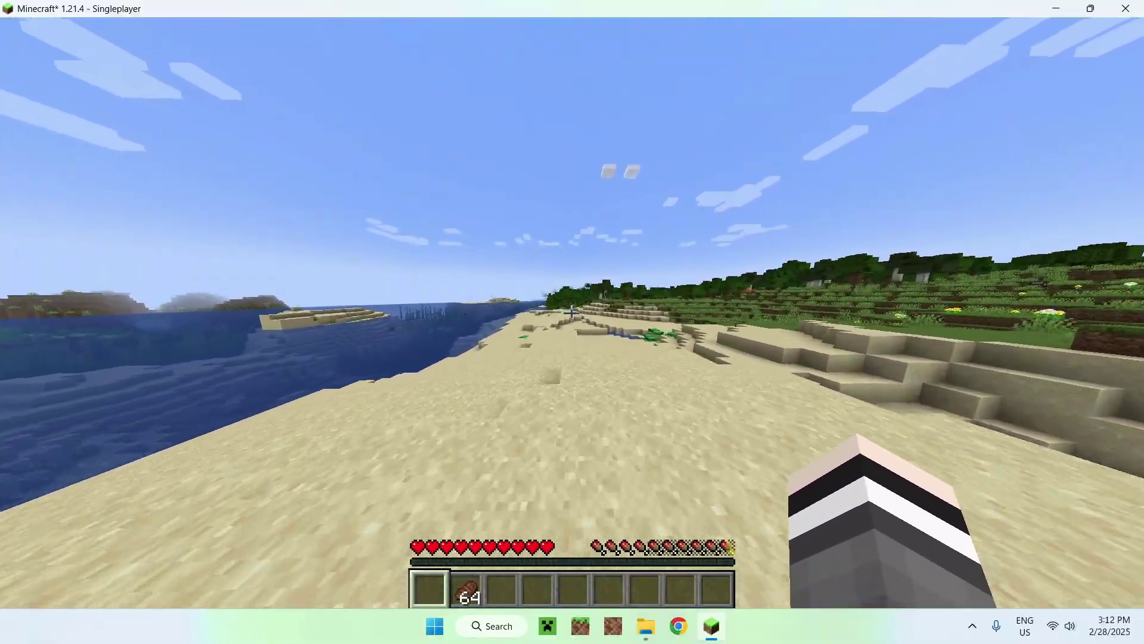
pyautogui.press('w')
pyautogui.press('w')
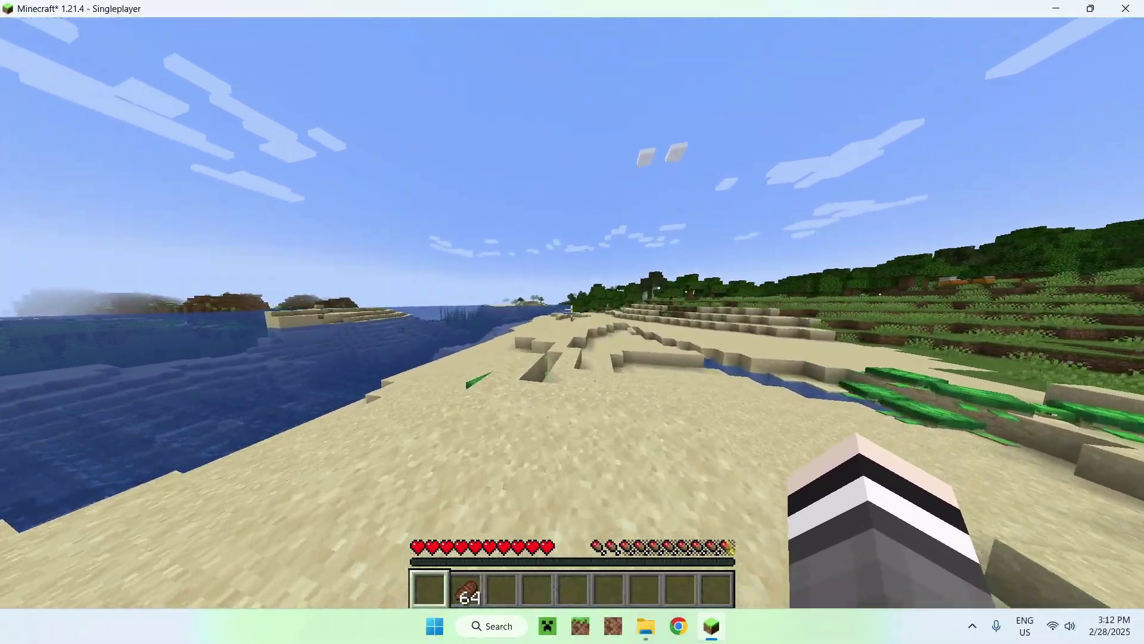
pyautogui.press('w')
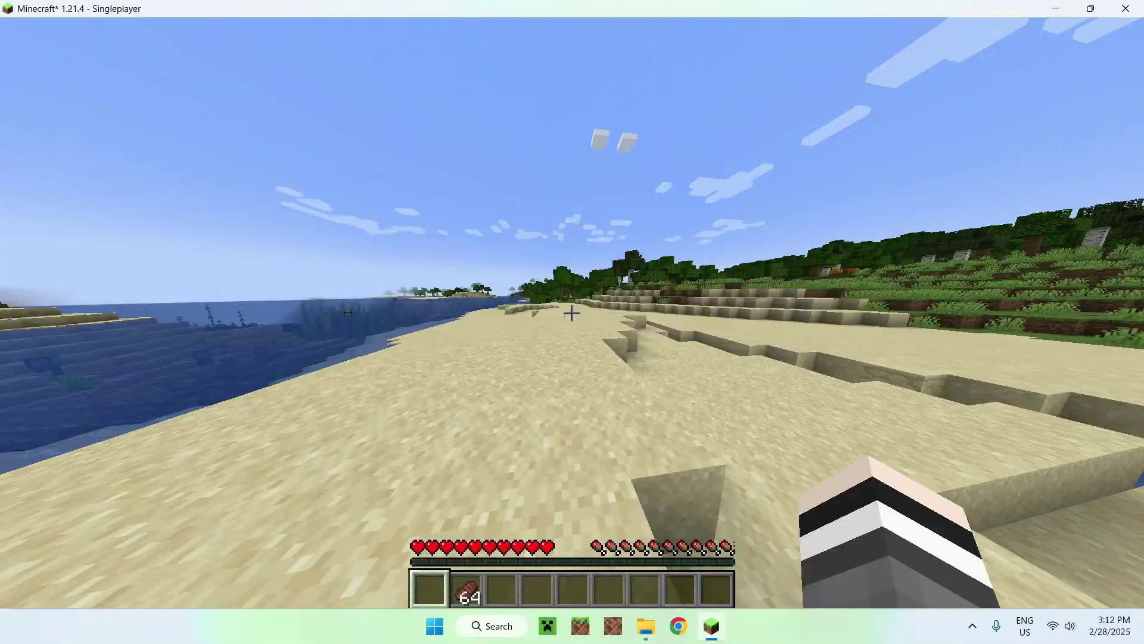
pyautogui.press('w')
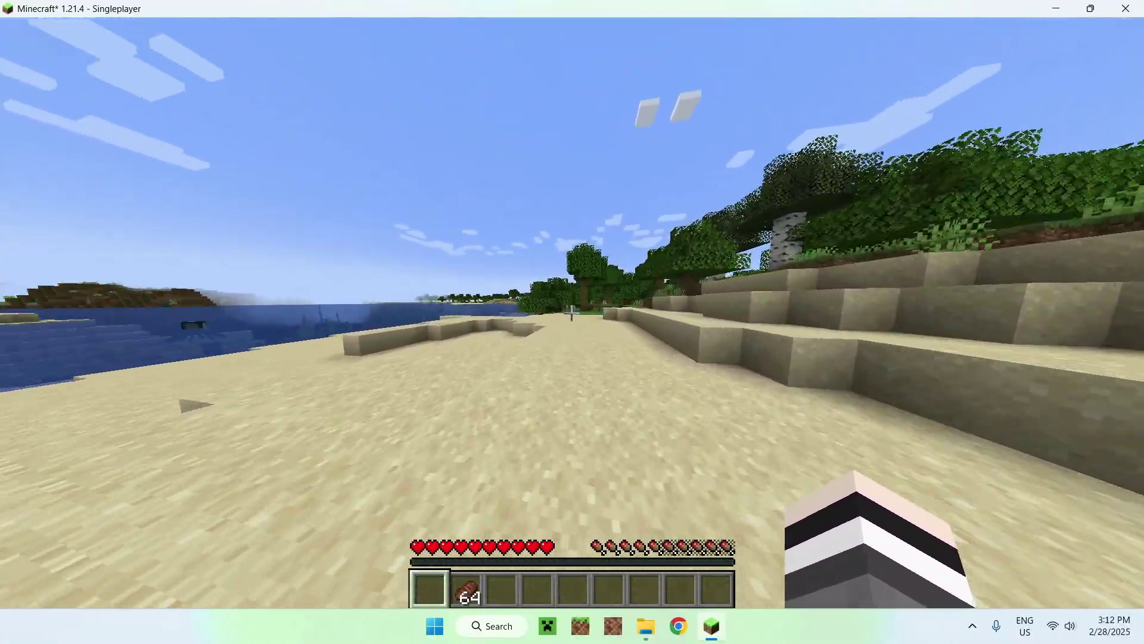
pyautogui.press('w')
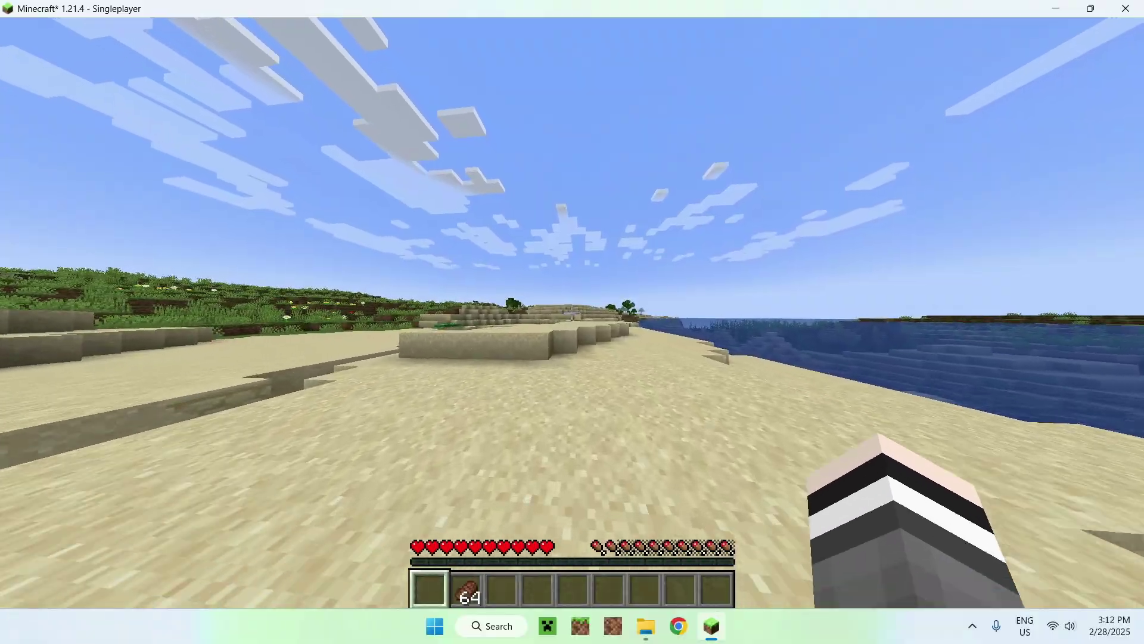
pyautogui.press('w')
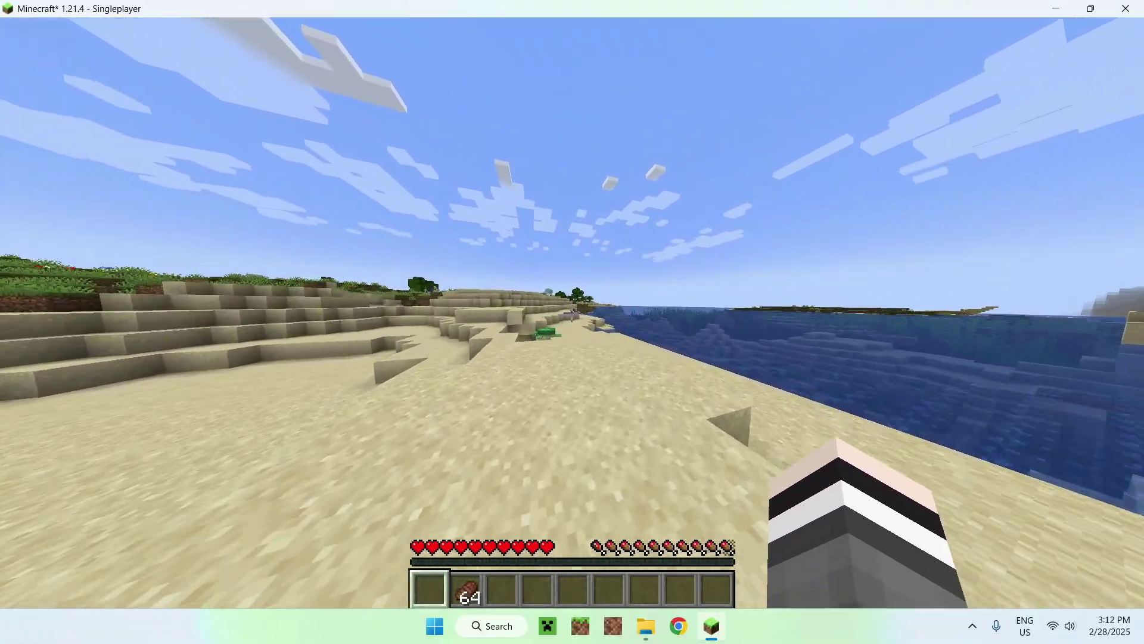
# Take the steak from the second hotbar slot in hand and eat one
pyautogui.press('w')
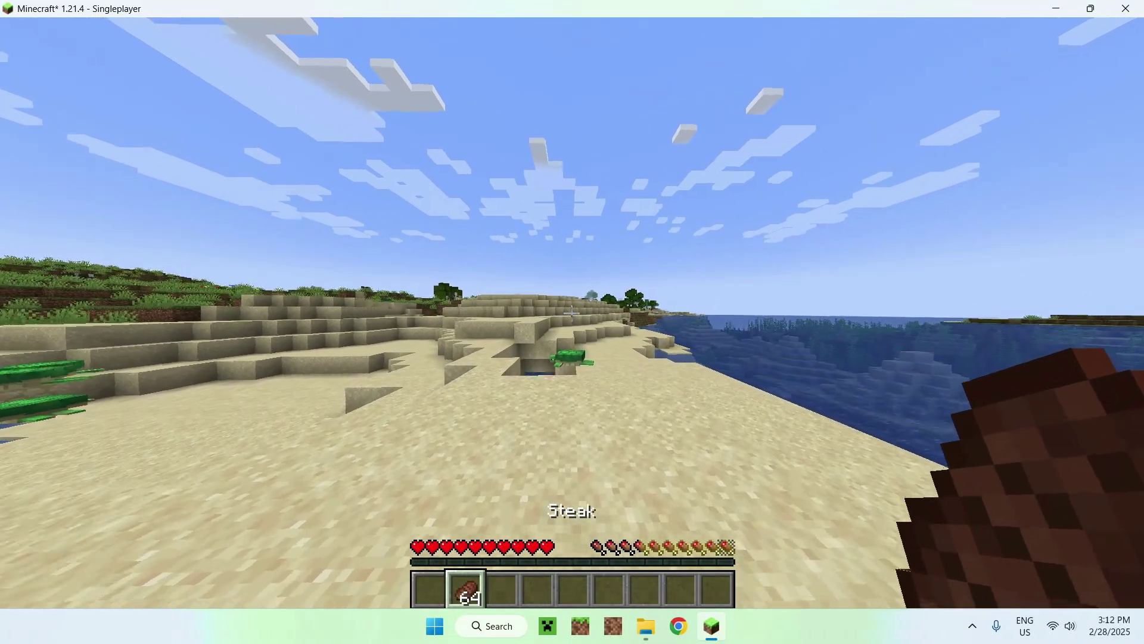
pyautogui.press('w')
pyautogui.rightClick(573, 313)
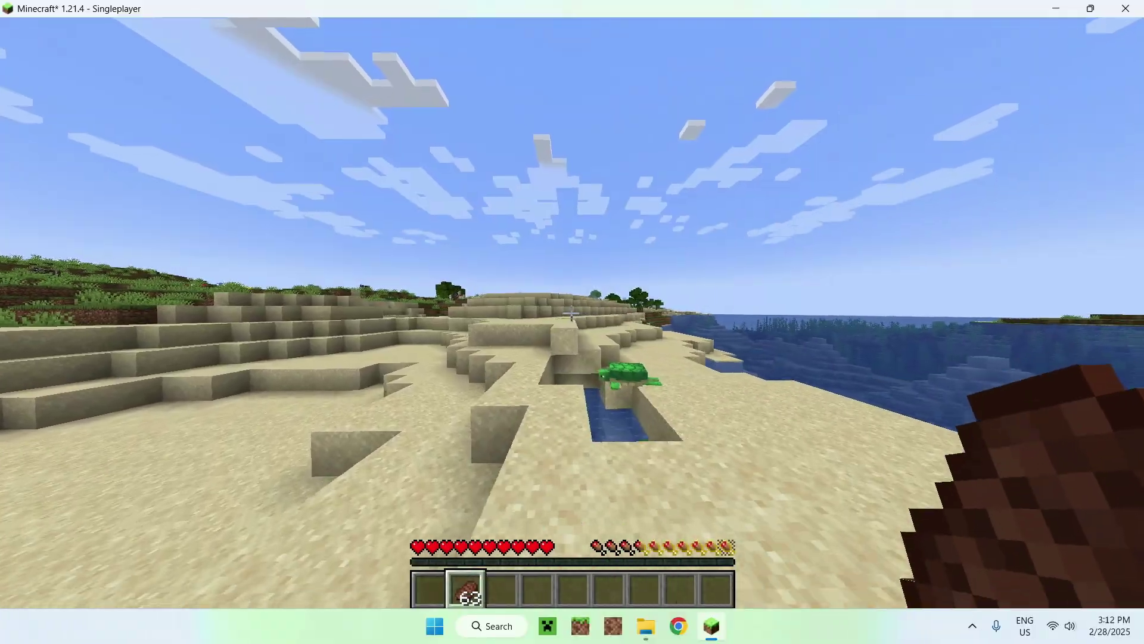
# Switch to the empty third hotbar slot and run along the beach to check the hunger display after eating
pyautogui.press('3')
pyautogui.press('w')
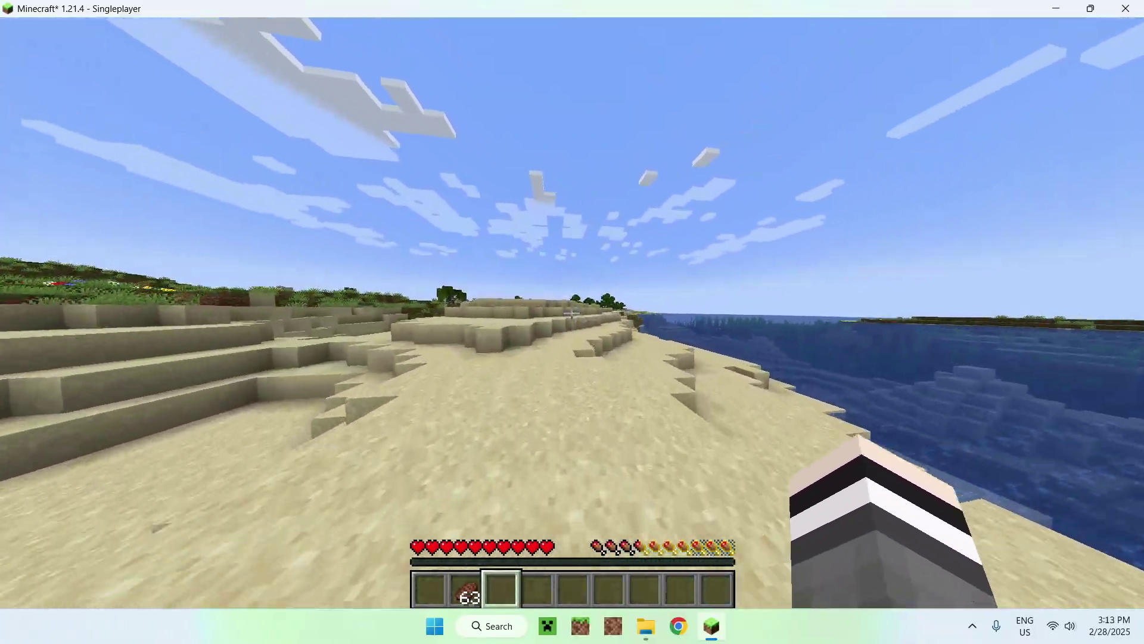
pyautogui.press('w')
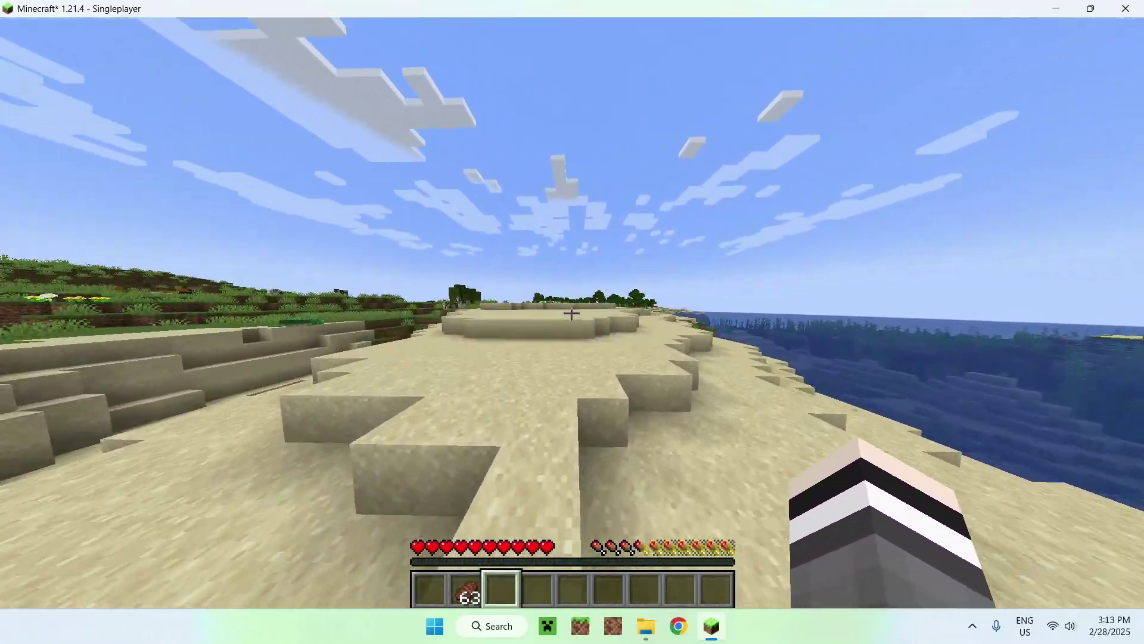
pyautogui.press('w')
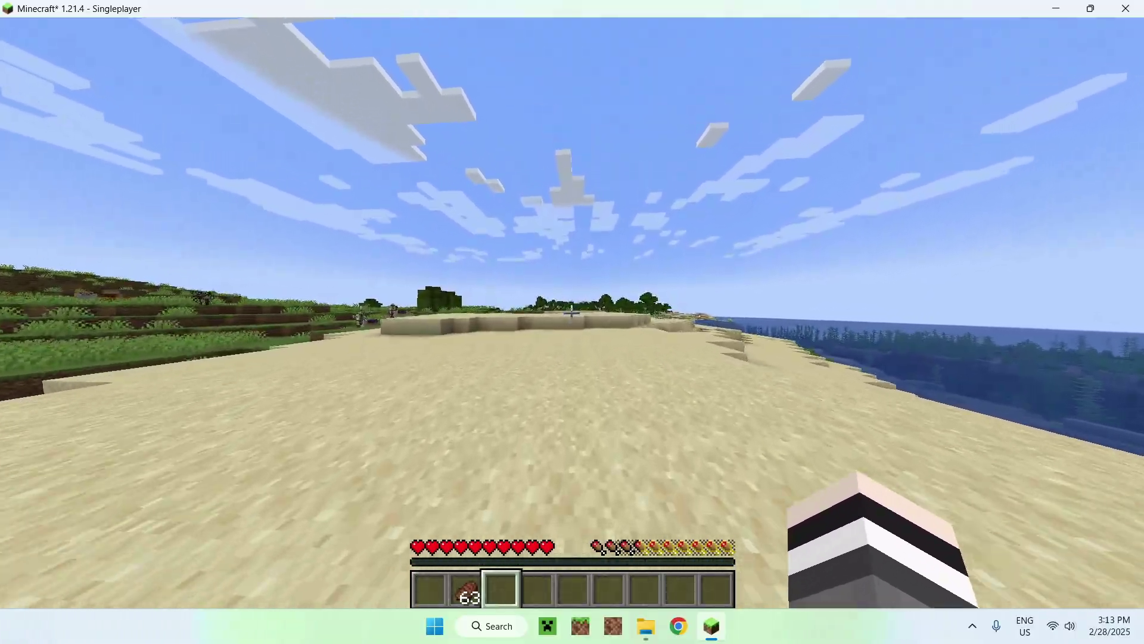
pyautogui.press('w')
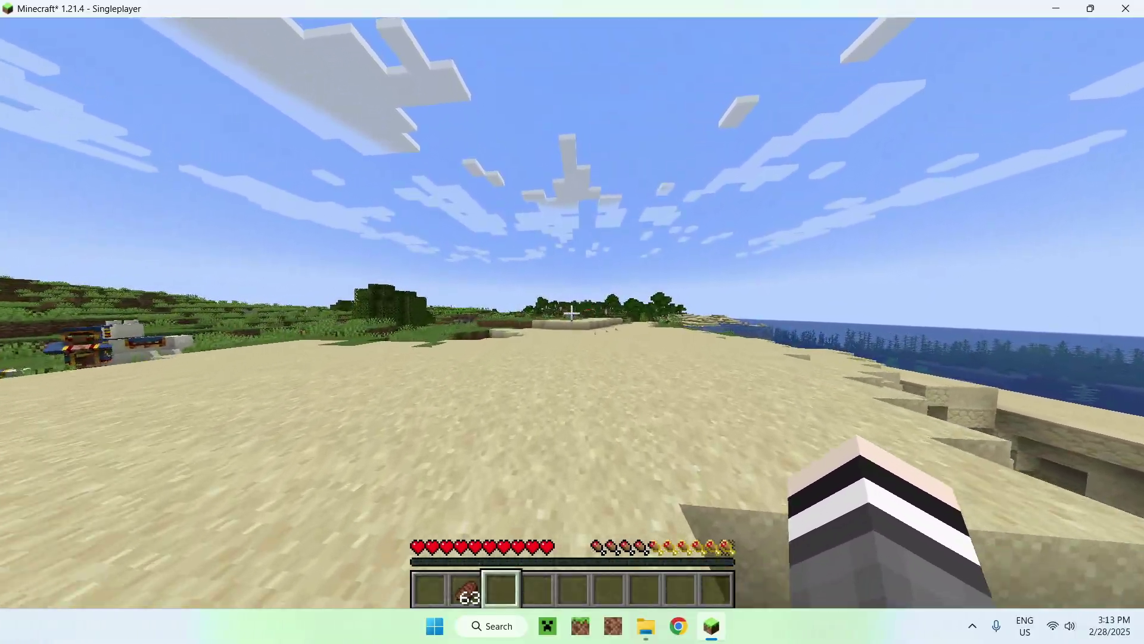
pyautogui.press('w')
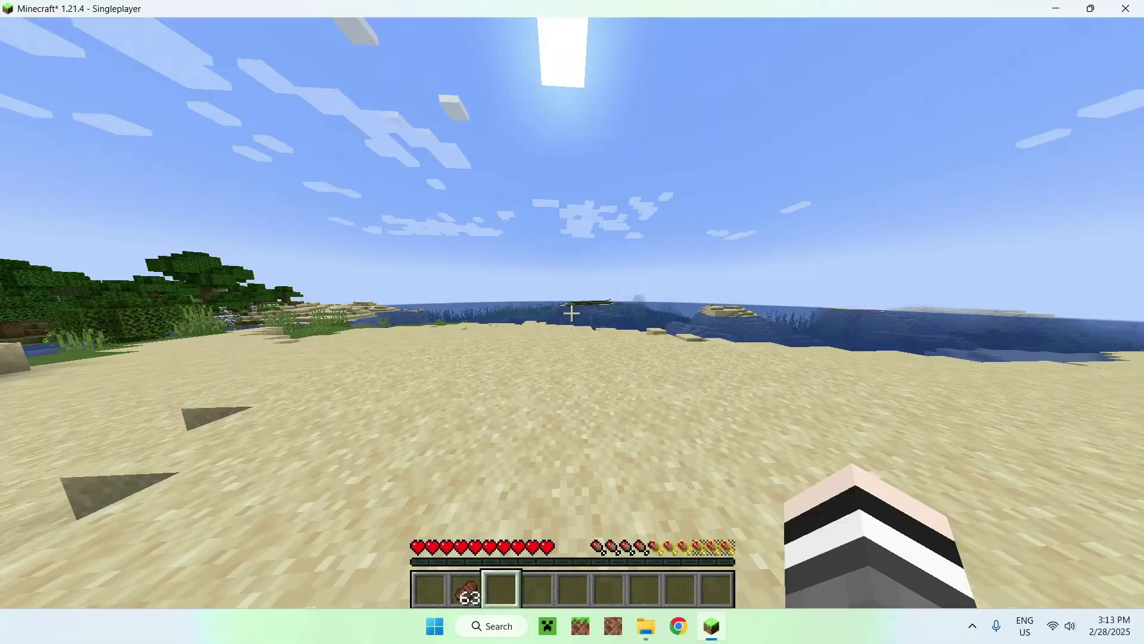
# Change to the front-facing third-person view and walk the character across the sand
pyautogui.press('F5')
pyautogui.press('w')
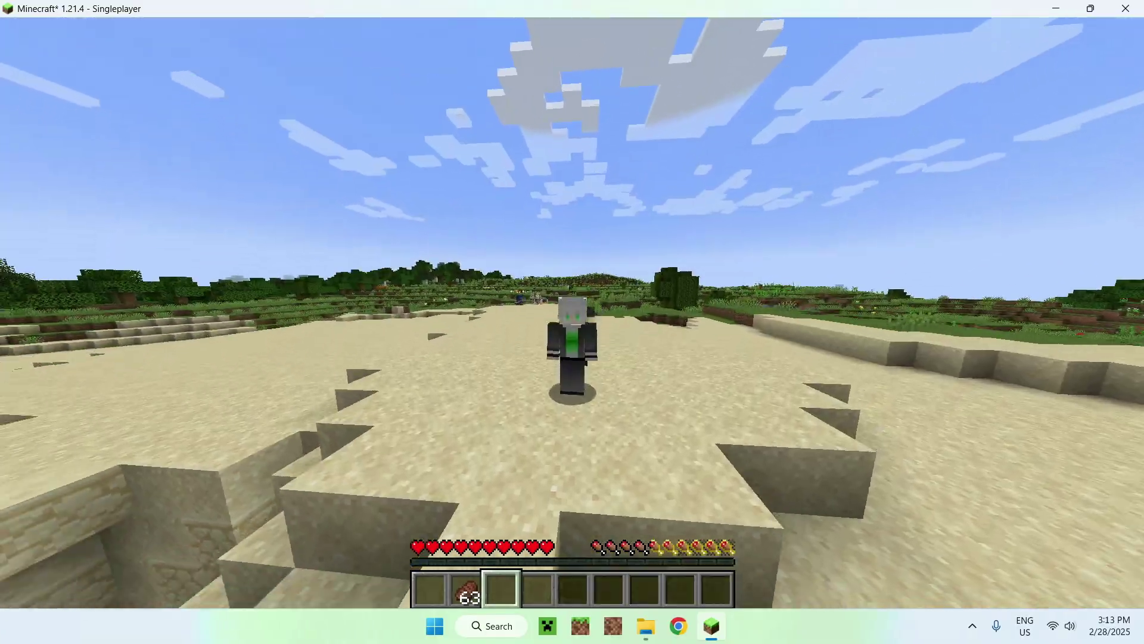
pyautogui.press('w')
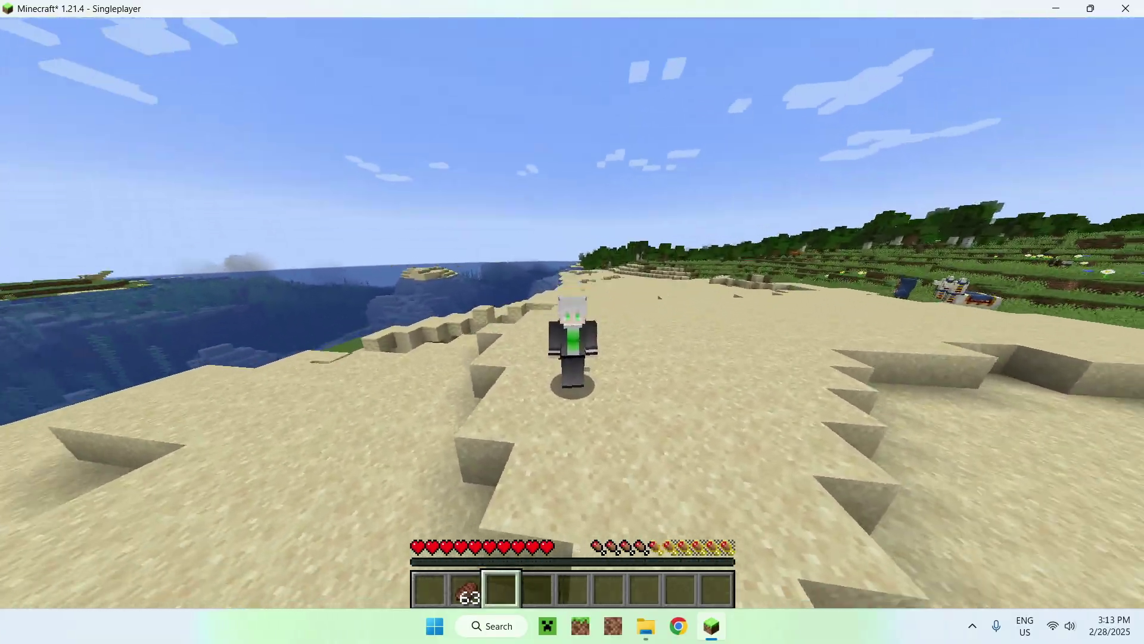